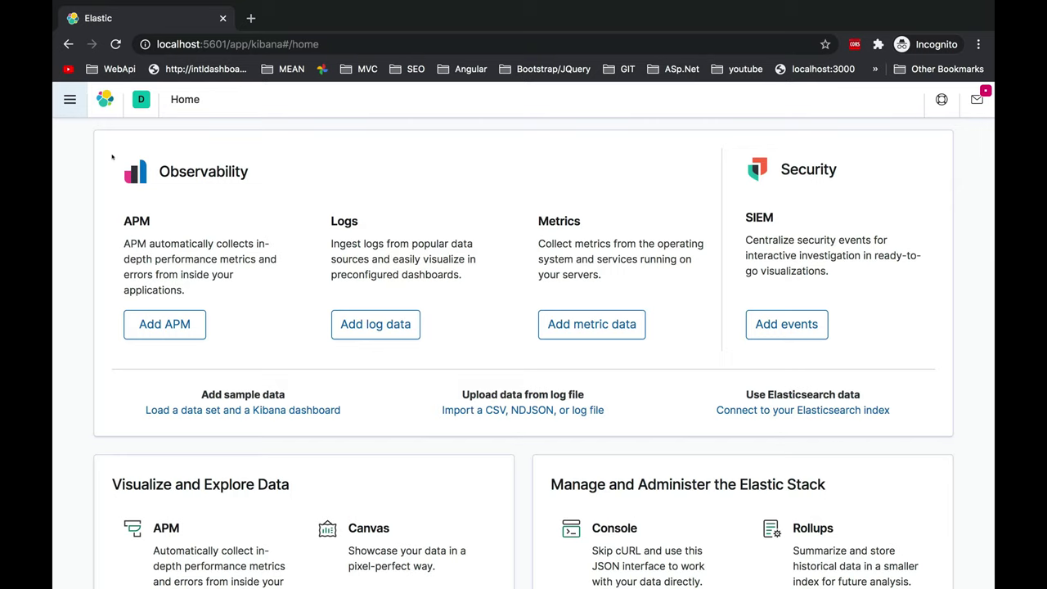
- Go to Visualize and scroll through the saved visualizations list, then back to the top
left_click(70, 99)
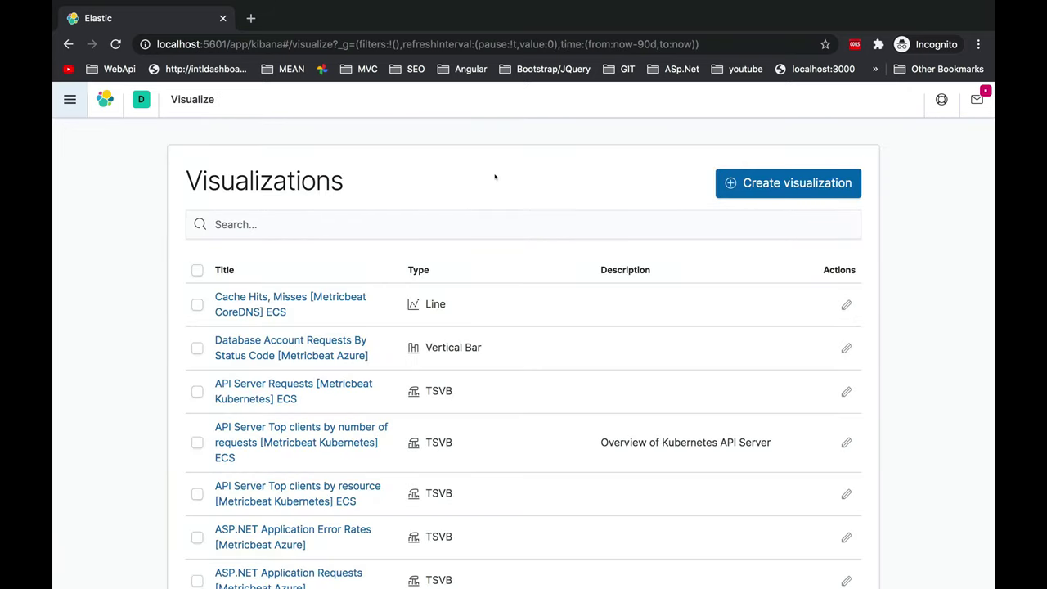
scroll(489, 392, "down", 5)
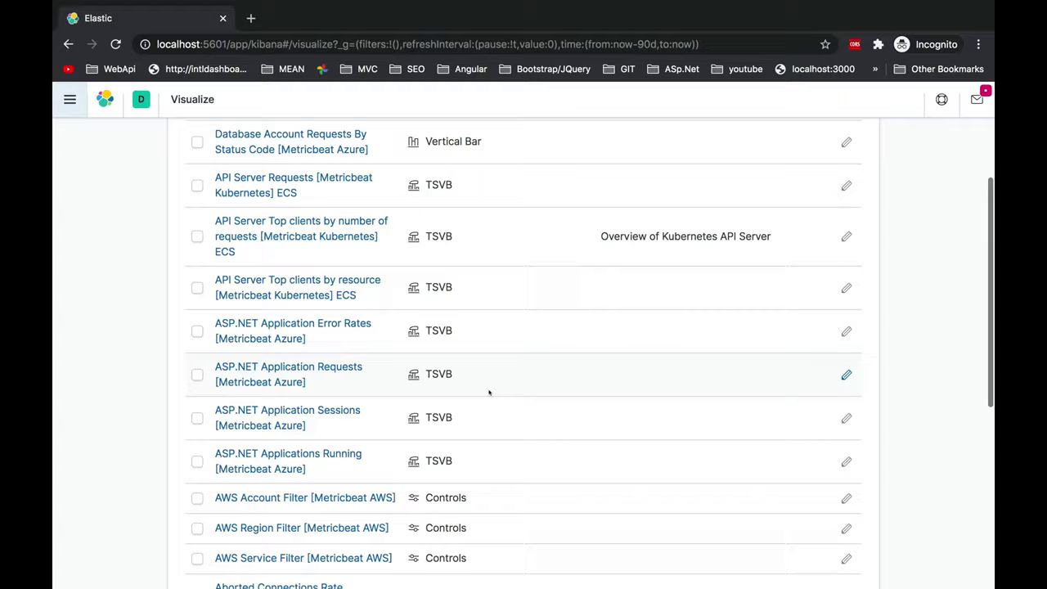
scroll(489, 393, "down", 10)
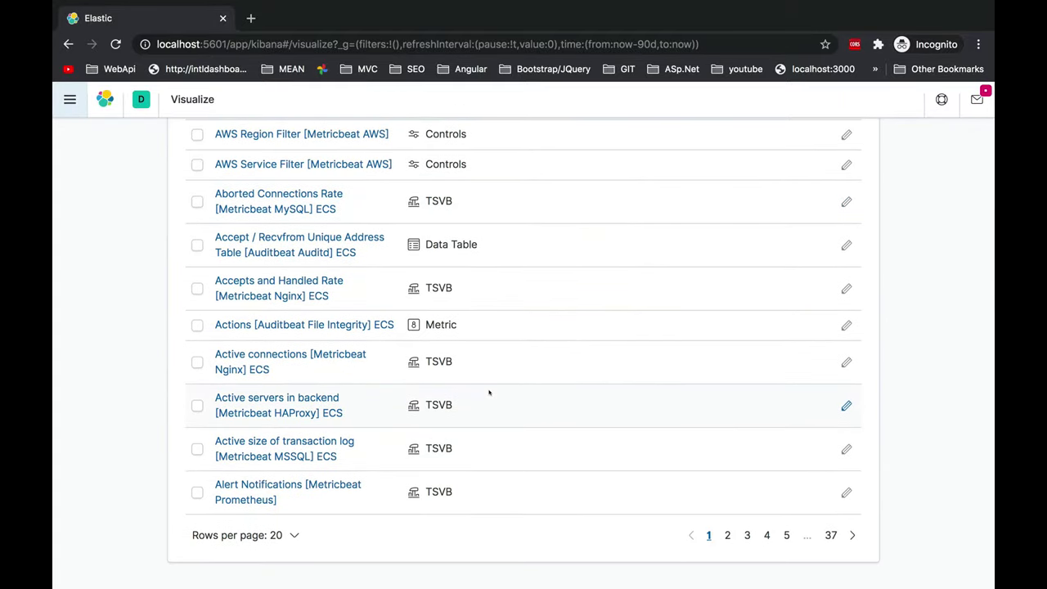
scroll(489, 393, "up", 14)
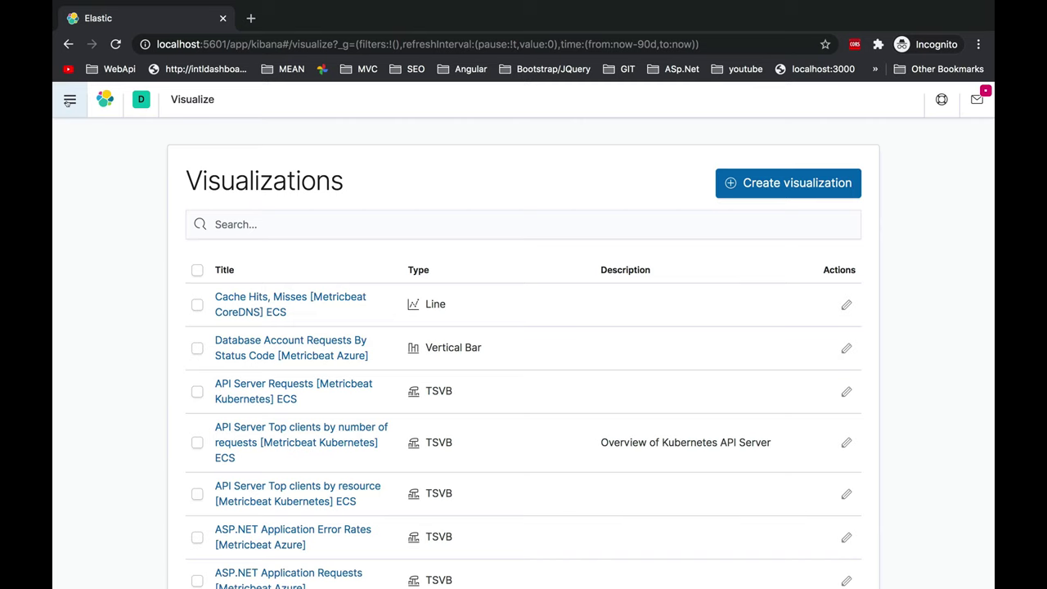
- From Home's Add log data Sample data tab, remove and re-add the Sample web logs
left_click(69, 100)
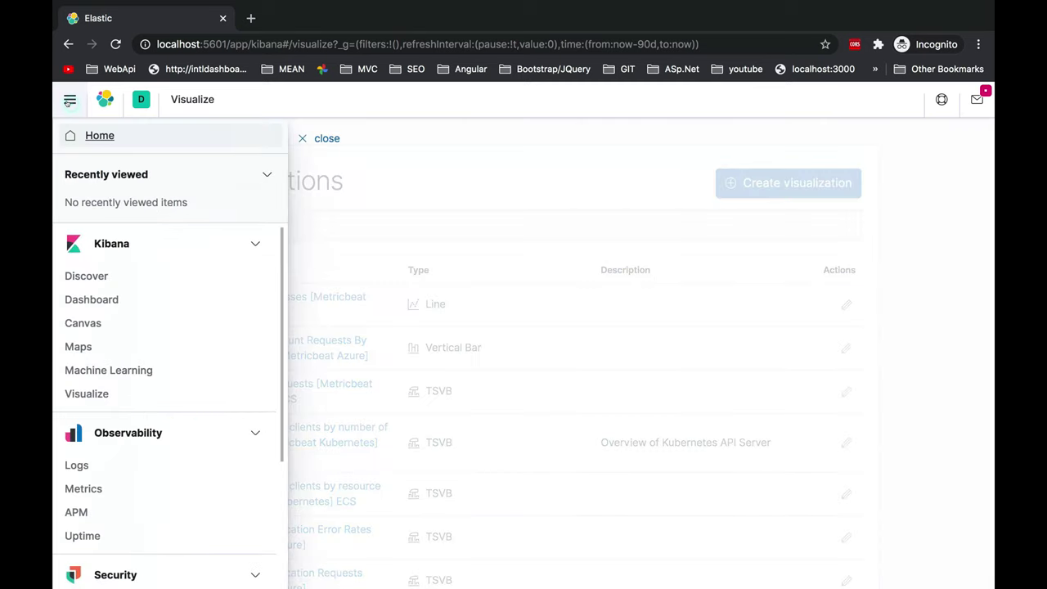
left_click(97, 136)
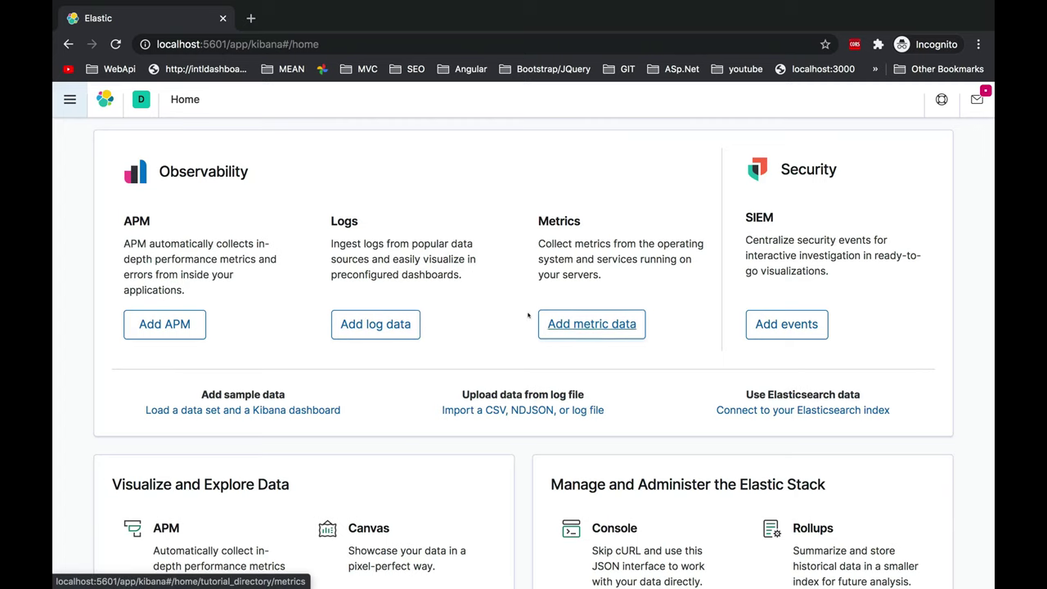
left_click(384, 325)
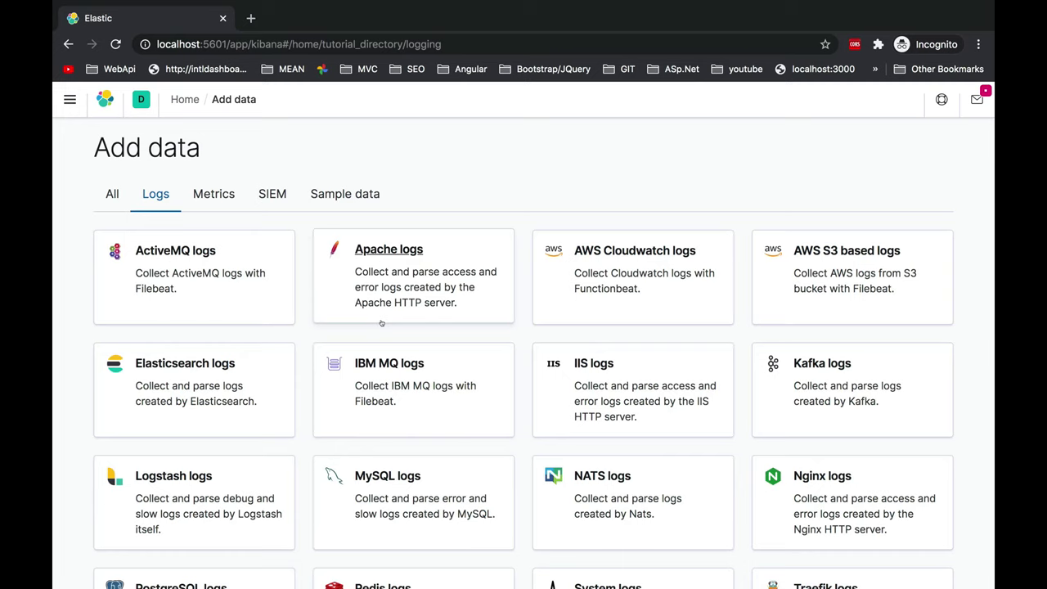
left_click(355, 194)
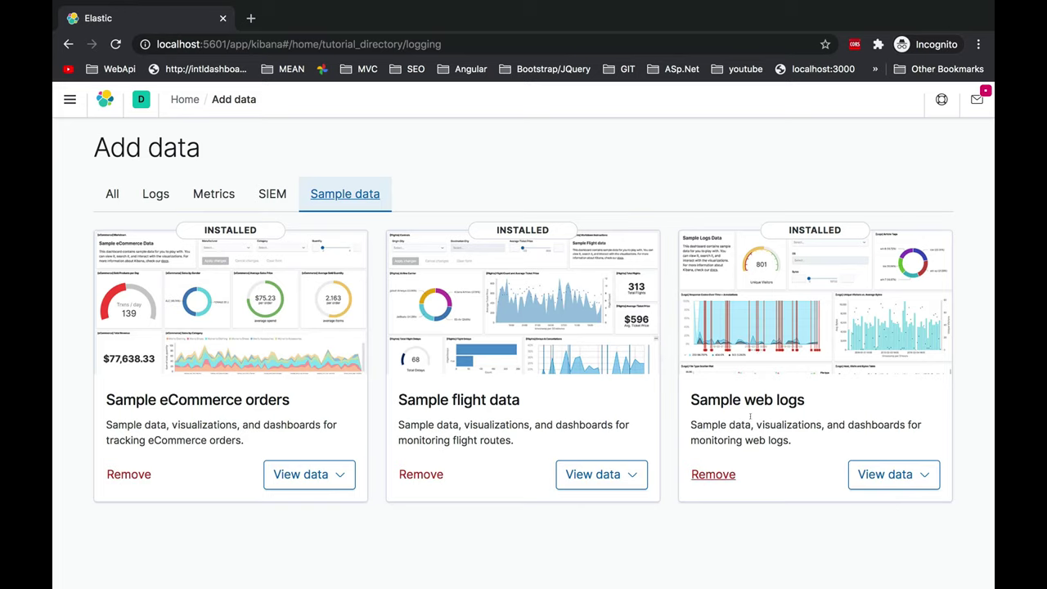
left_click(713, 476)
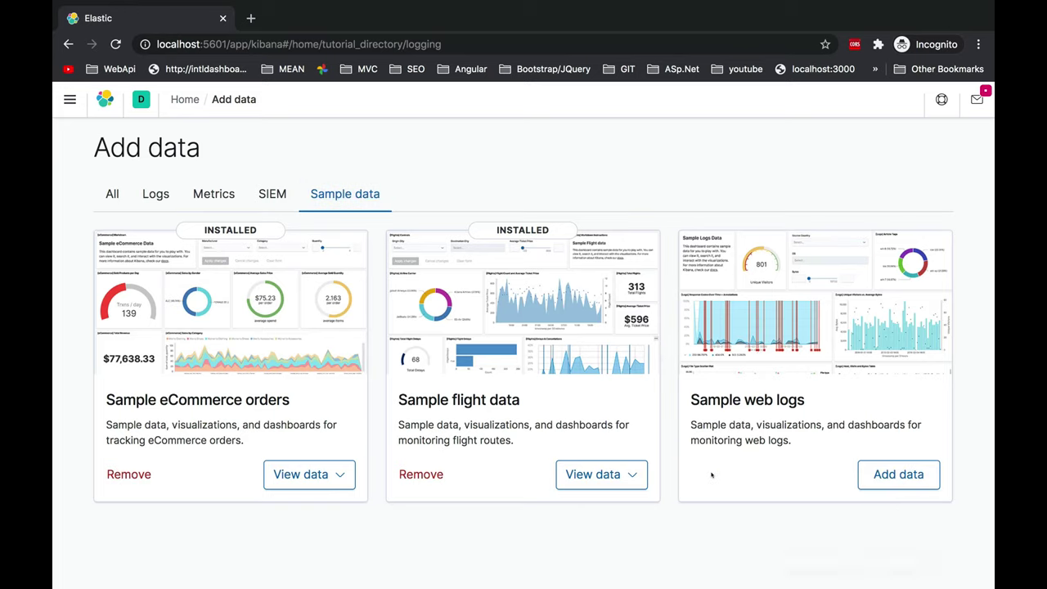
left_click(888, 476)
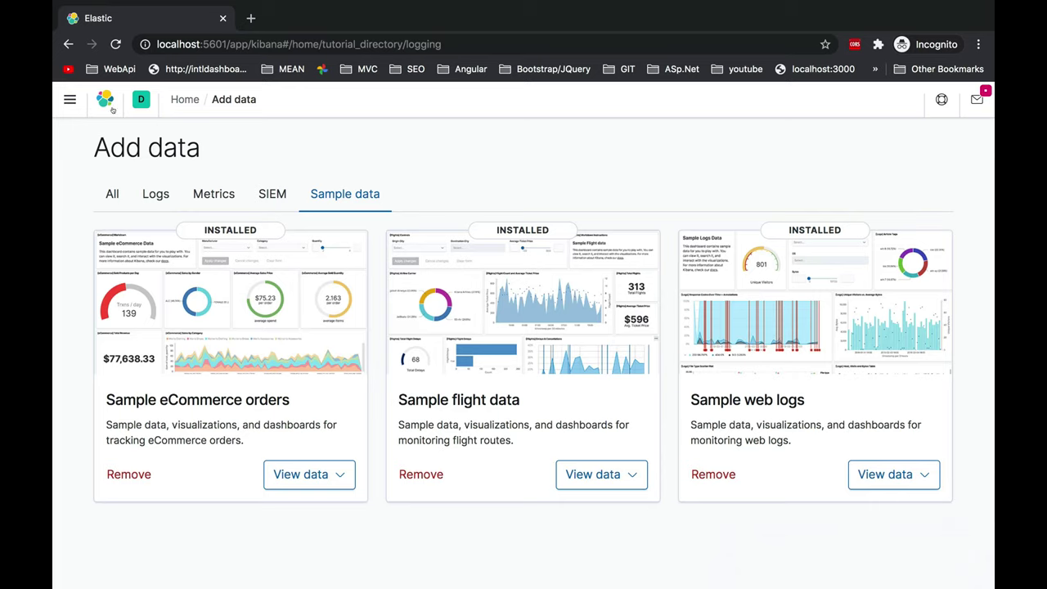
- Create a new visualization from Visualize and choose the Data Table type
left_click(70, 99)
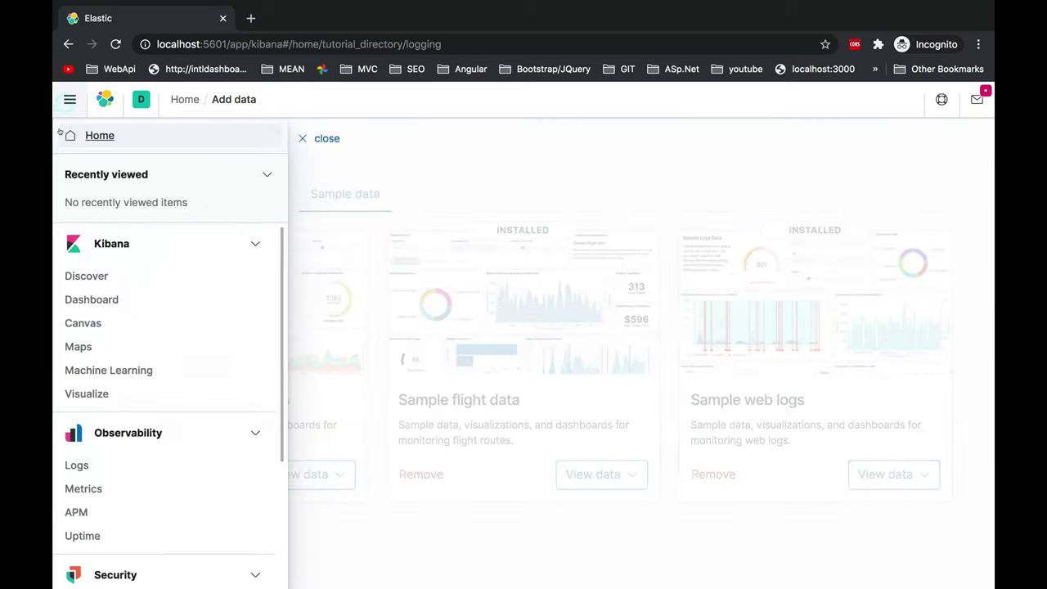
left_click(92, 394)
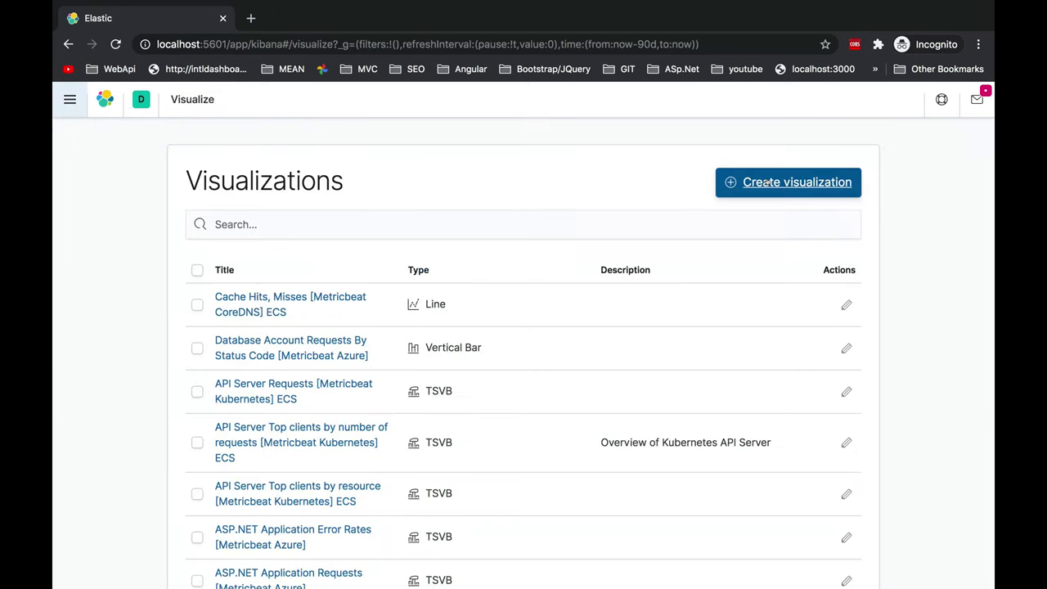
left_click(769, 182)
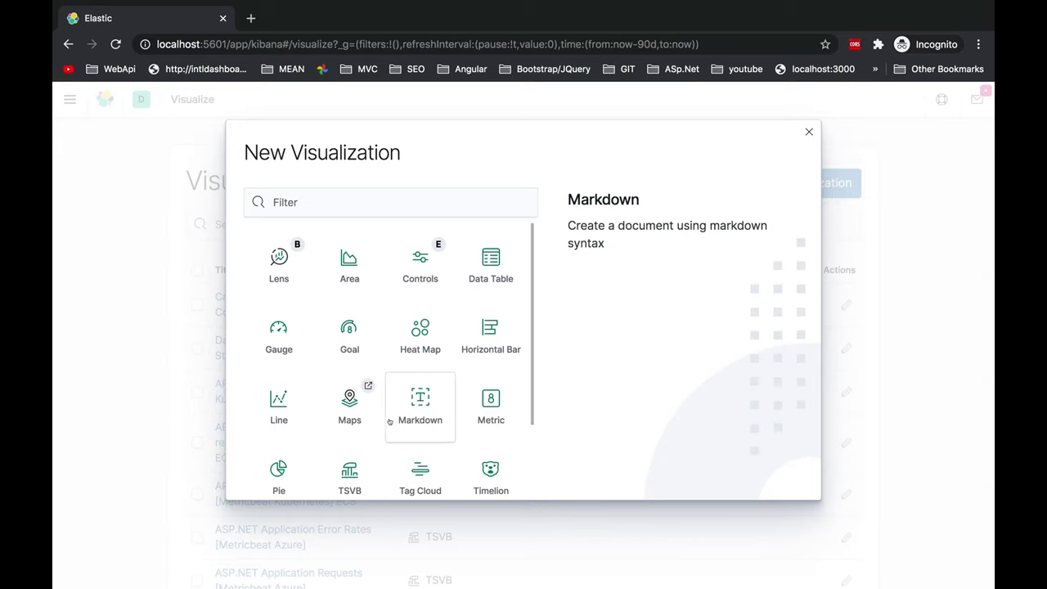
scroll(382, 429, "down", 2)
scroll(390, 421, "up", 2)
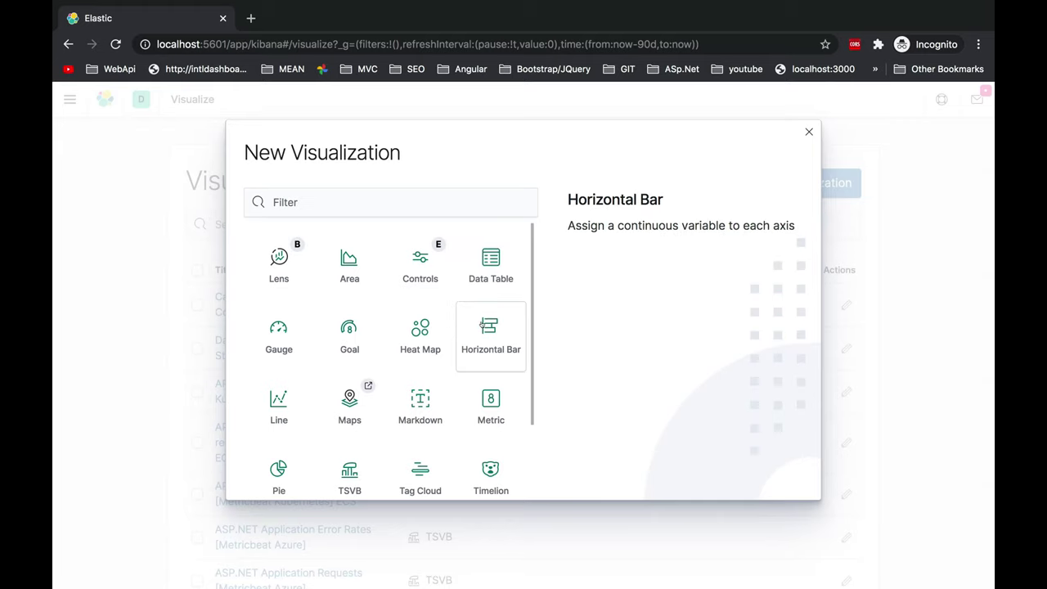
scroll(483, 325, "down", 1)
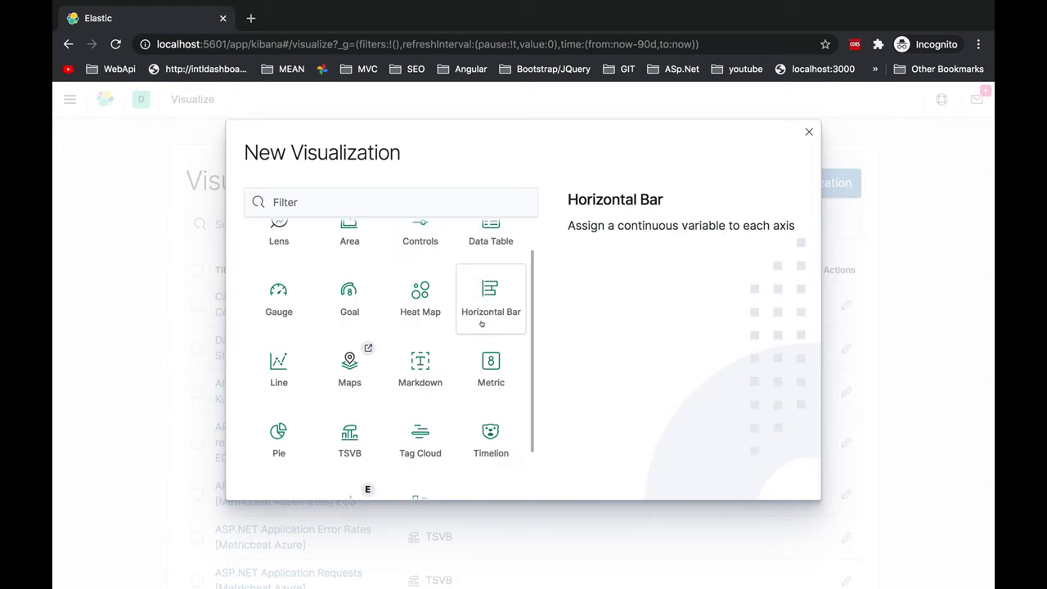
scroll(483, 335, "up", 1)
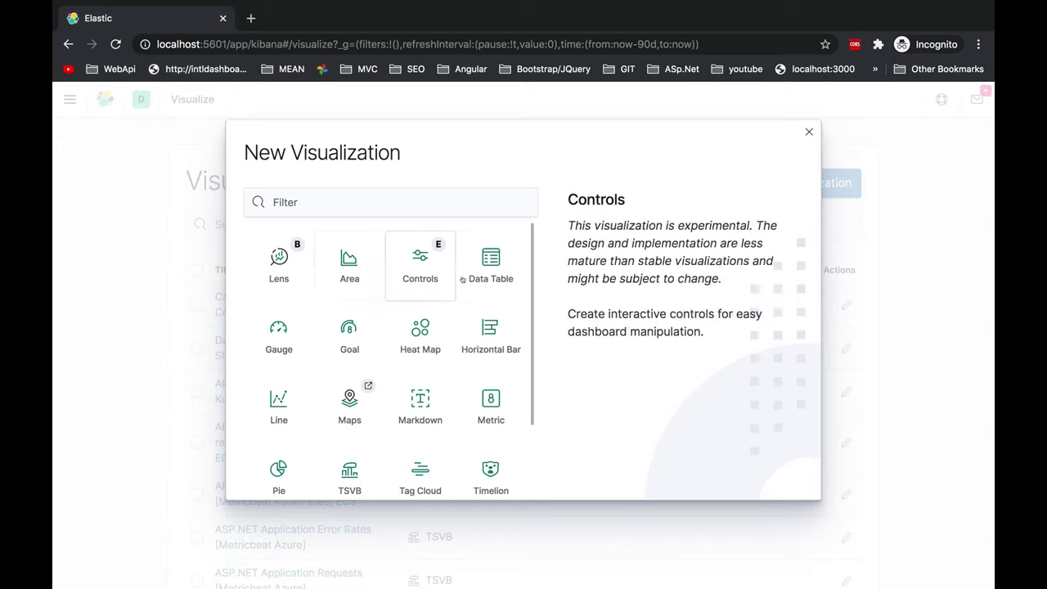
left_click(486, 261)
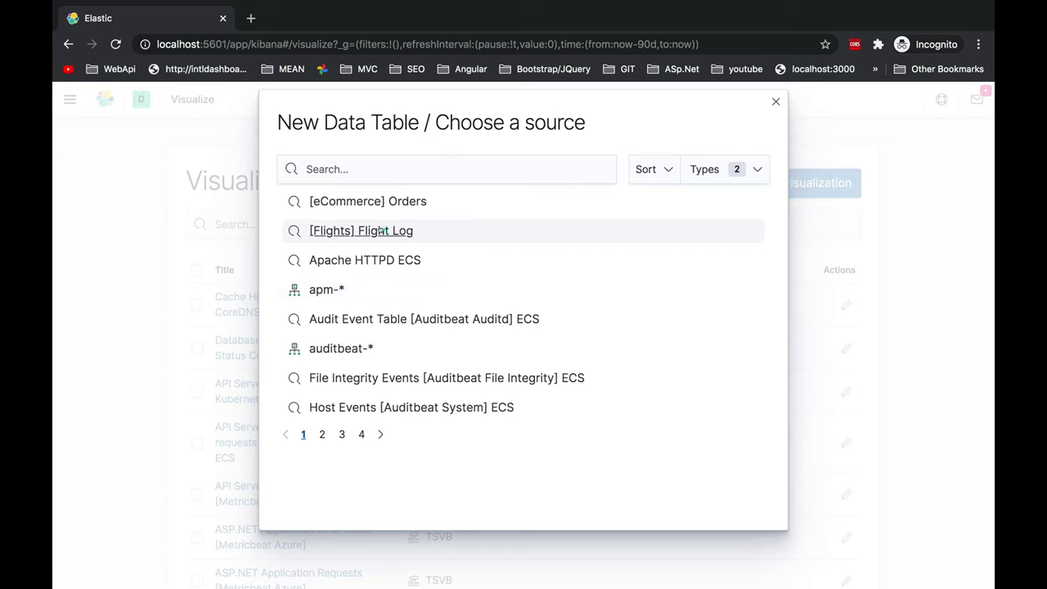
- Use [Flights] Flight Log as the Data Table source, showing a Count of 13,059
left_click(383, 231)
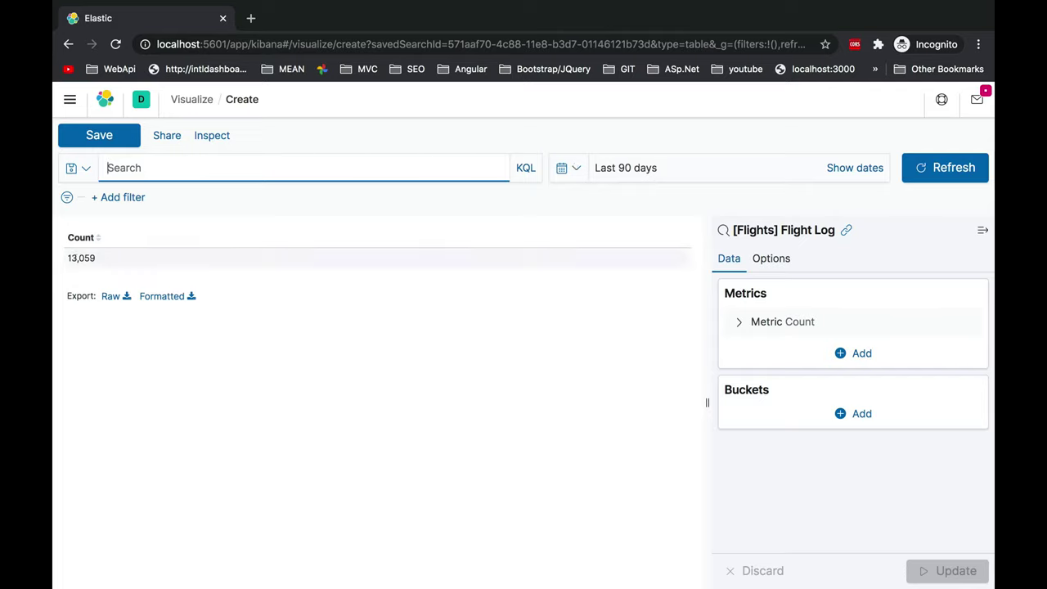
left_click_drag(95, 257, 64, 248)
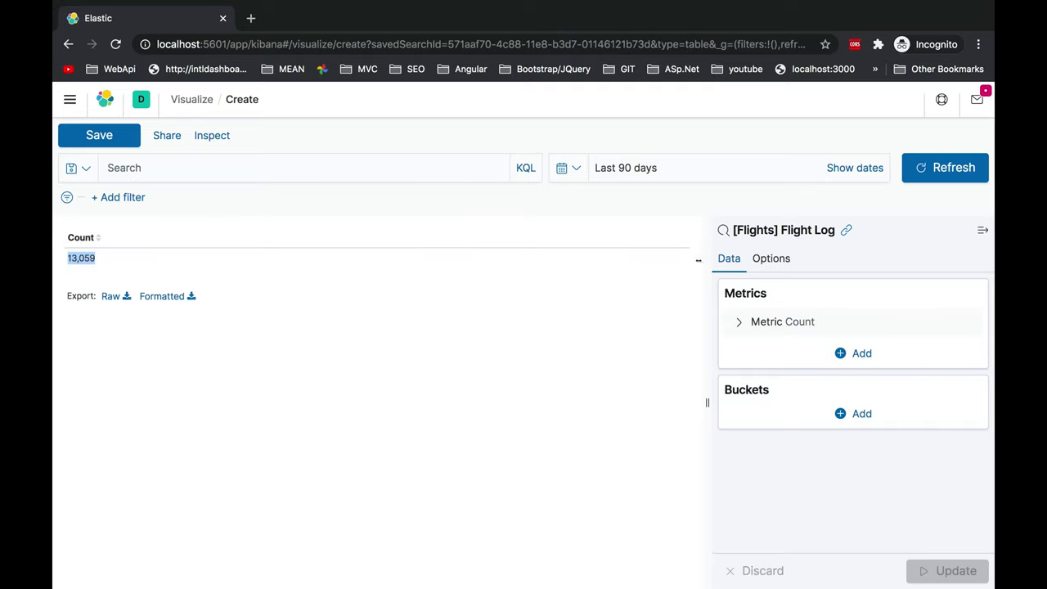
left_click(720, 258)
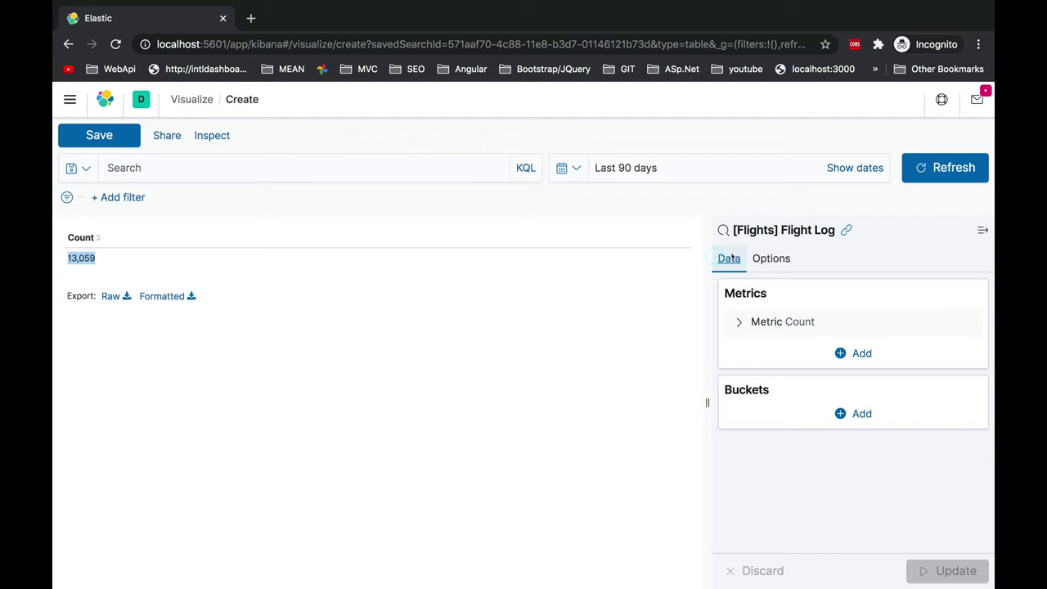
left_click(777, 258)
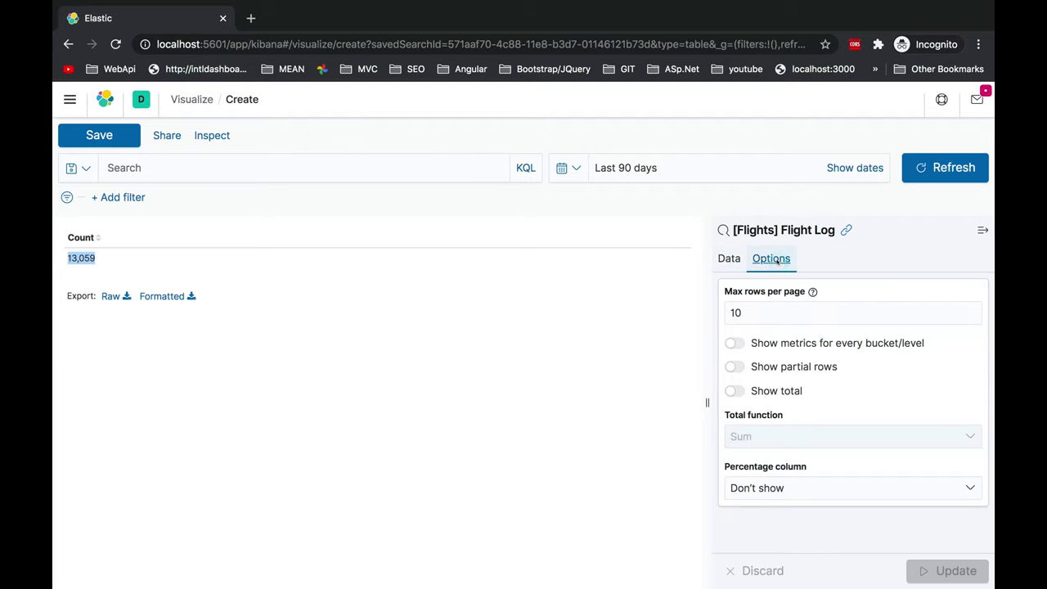
left_click(730, 258)
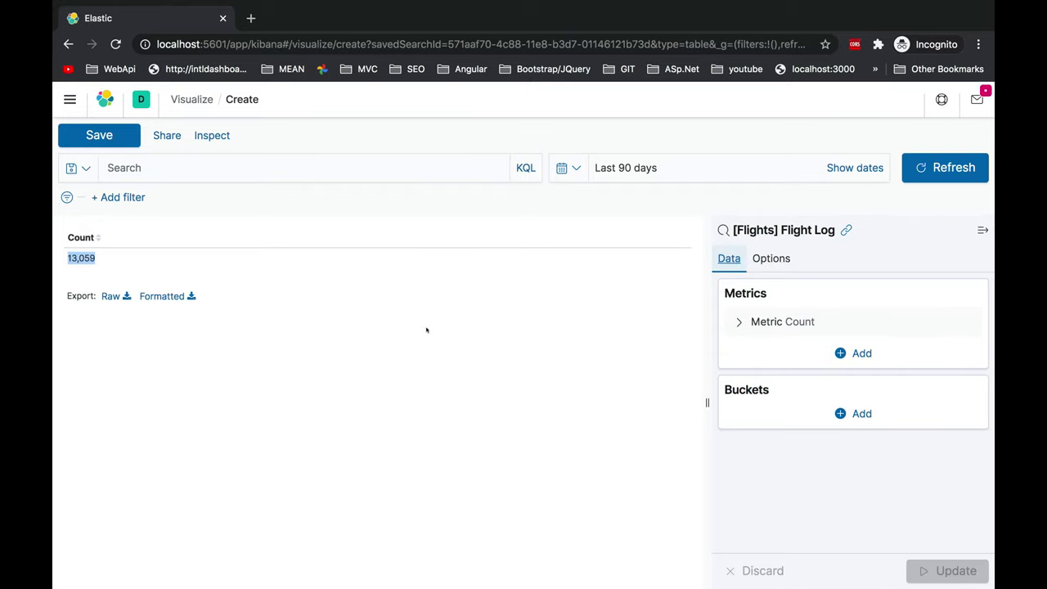
- Leave the metric aggregation as Count and collapse the Metric settings
left_click(738, 322)
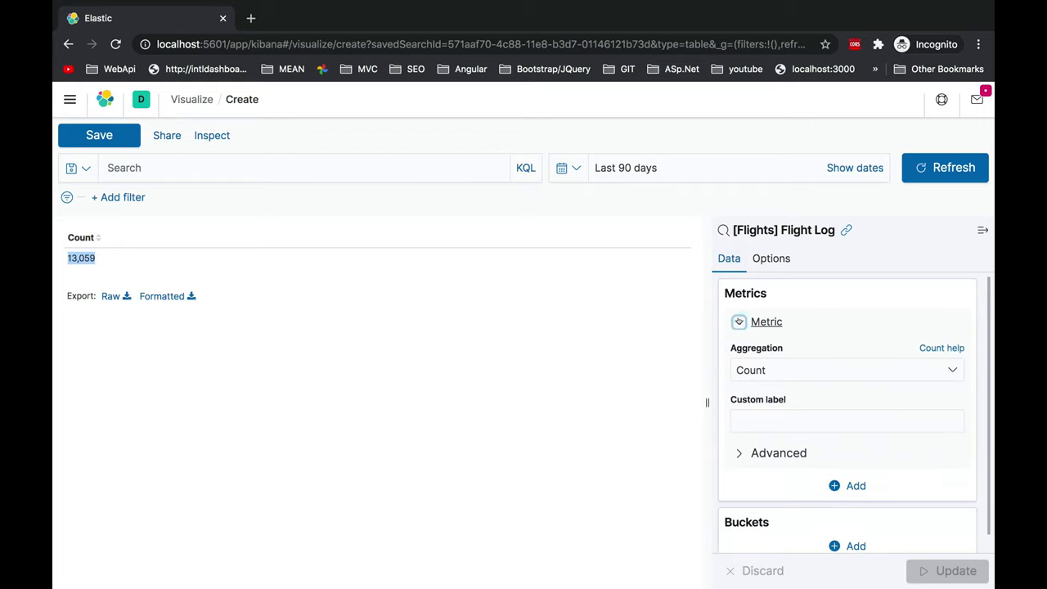
left_click(759, 355)
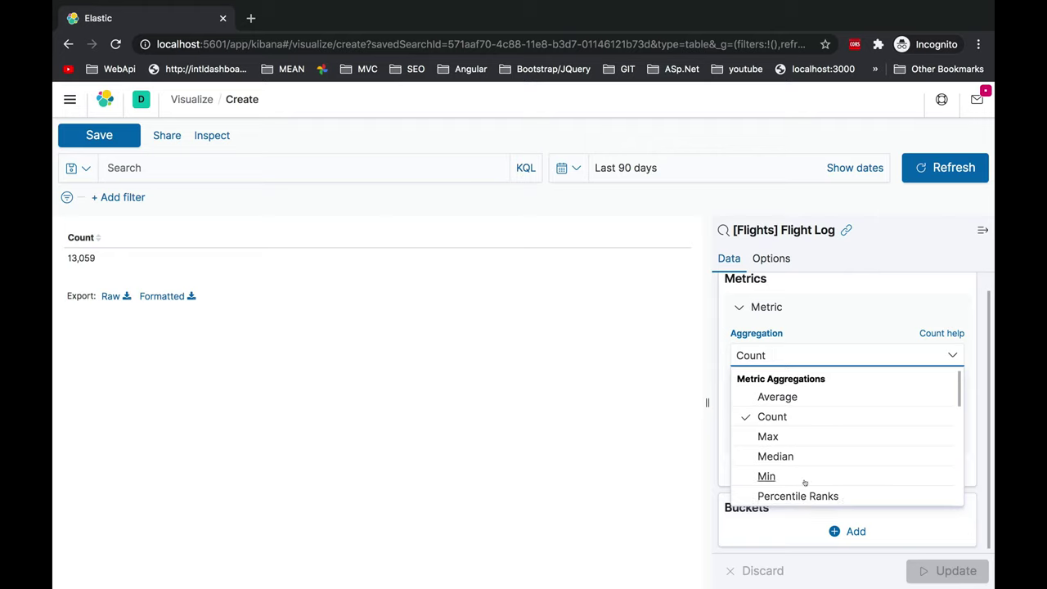
scroll(804, 482, "down", 3)
scroll(809, 483, "down", 3)
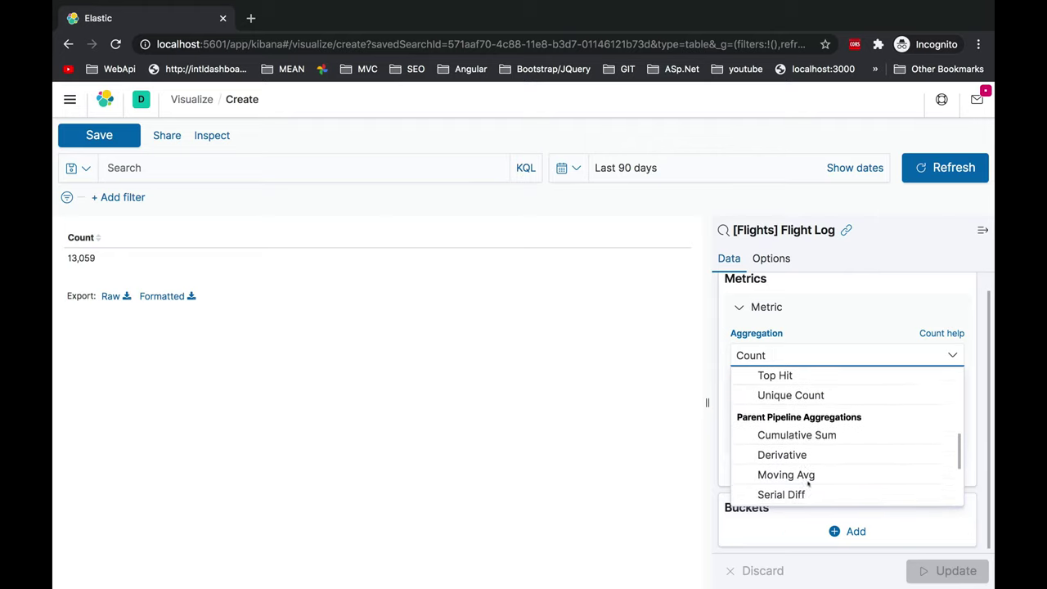
scroll(808, 485, "up", 2)
scroll(809, 485, "up", 5)
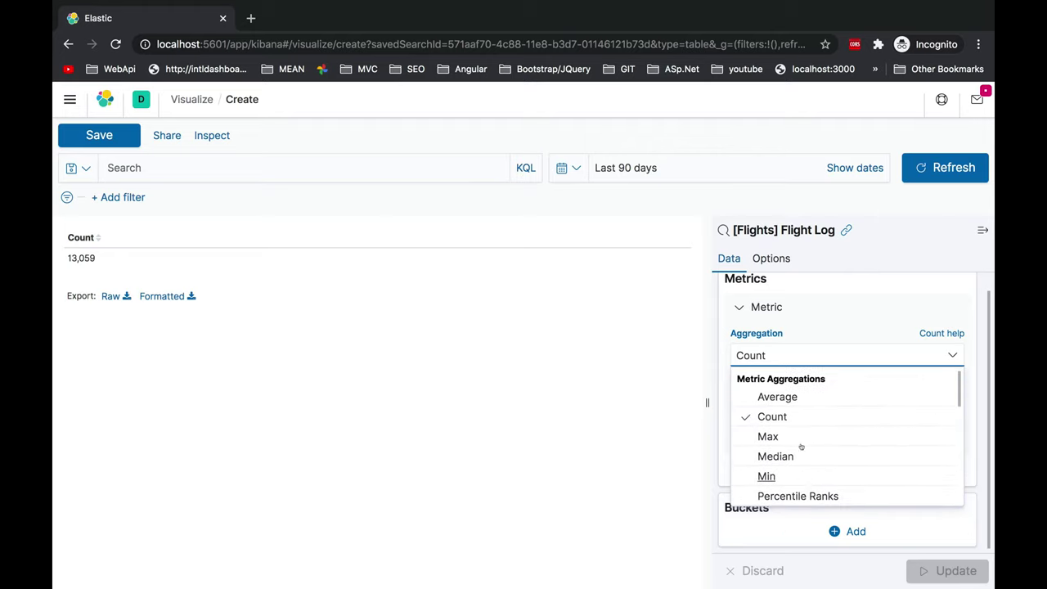
scroll(805, 444, "down", 5)
scroll(800, 444, "up", 2)
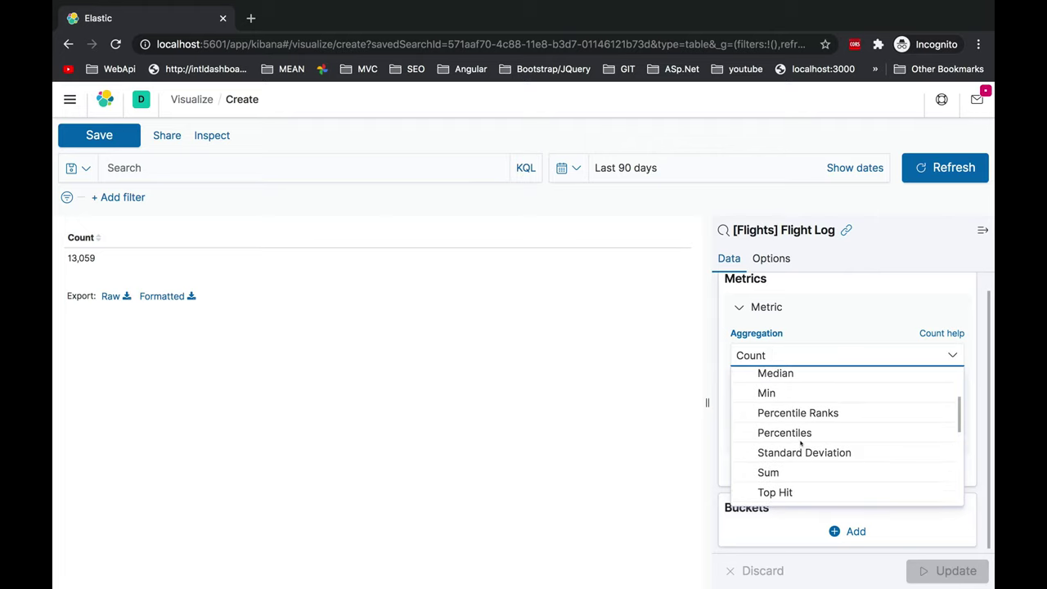
scroll(799, 443, "up", 3)
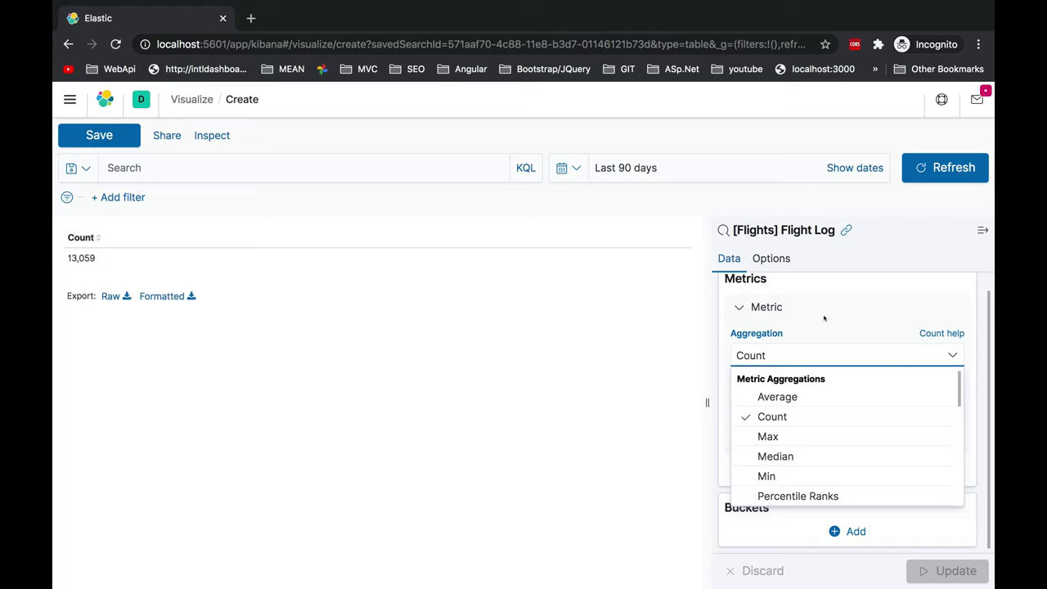
left_click(824, 318)
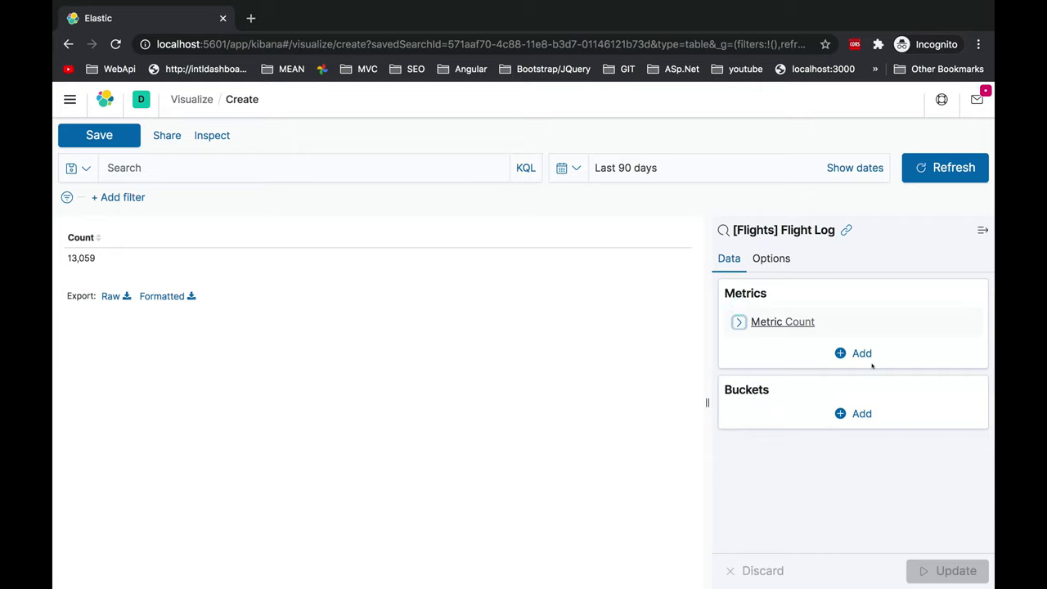
- Add a Split rows bucket using the Terms aggregation
left_click(859, 415)
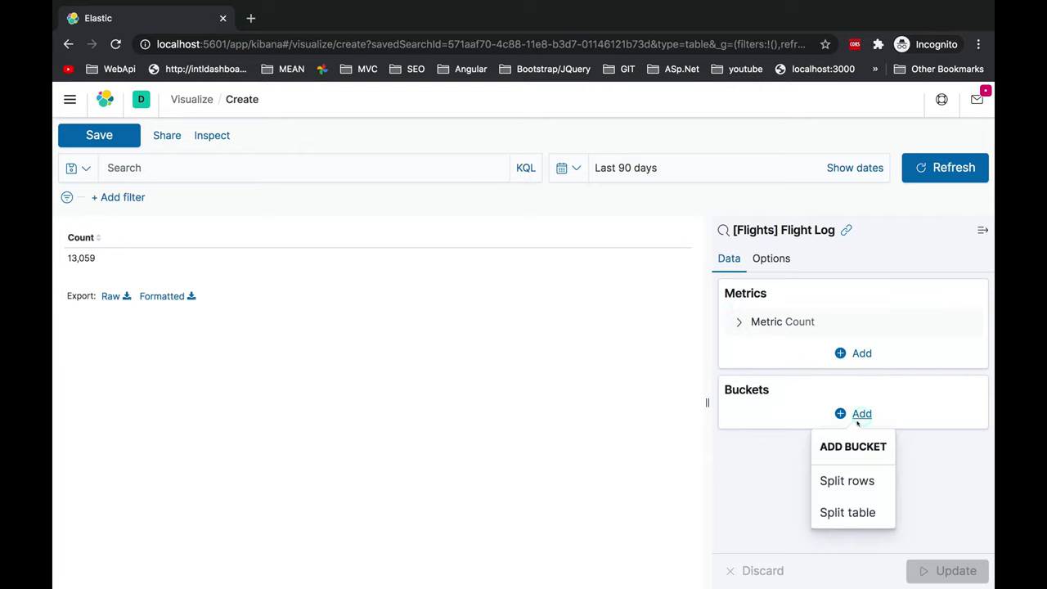
left_click(837, 481)
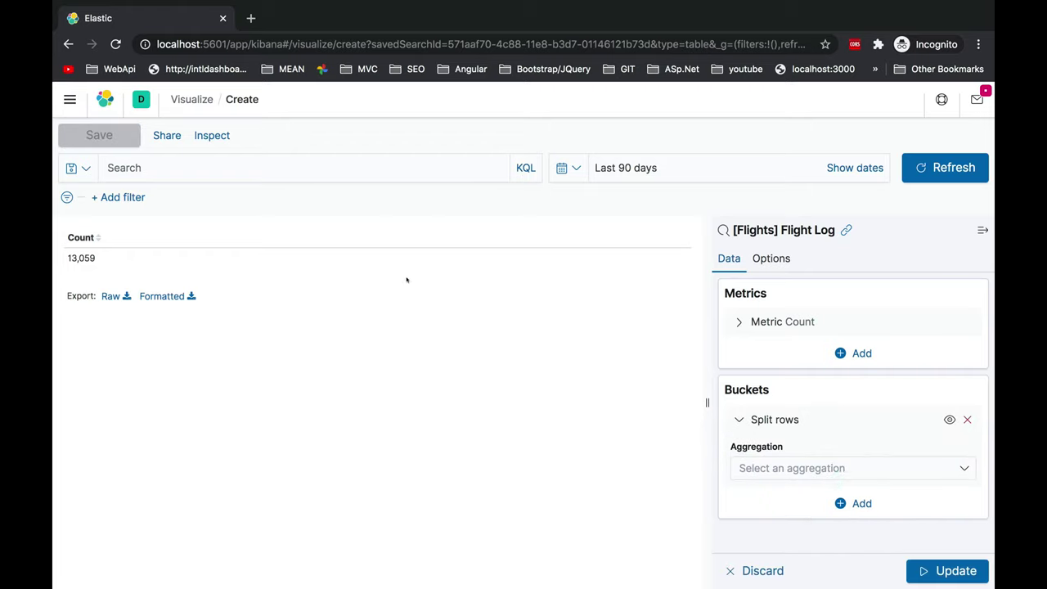
left_click(812, 466)
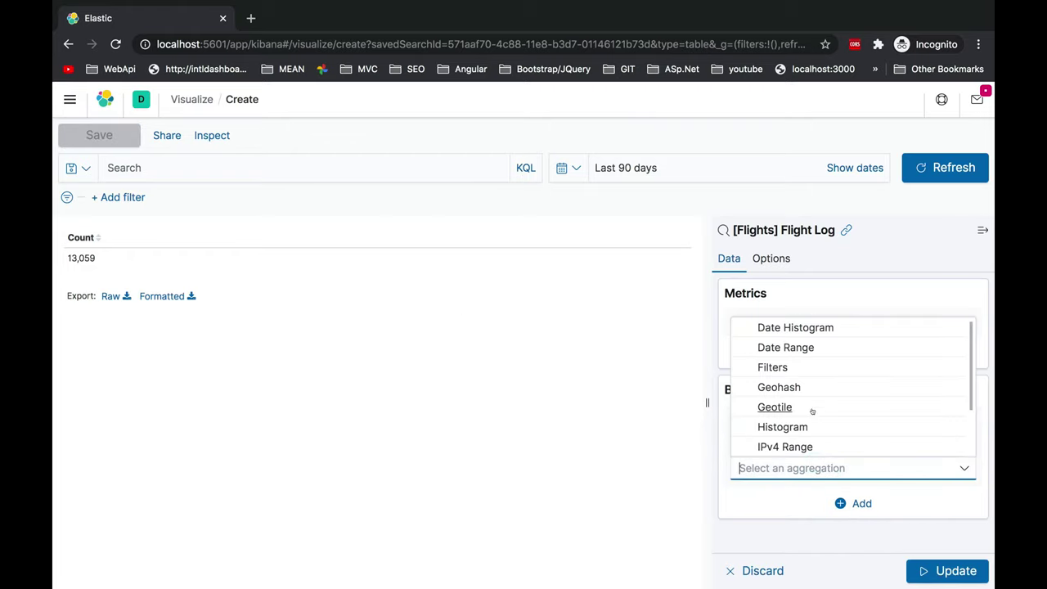
scroll(813, 411, "down", 2)
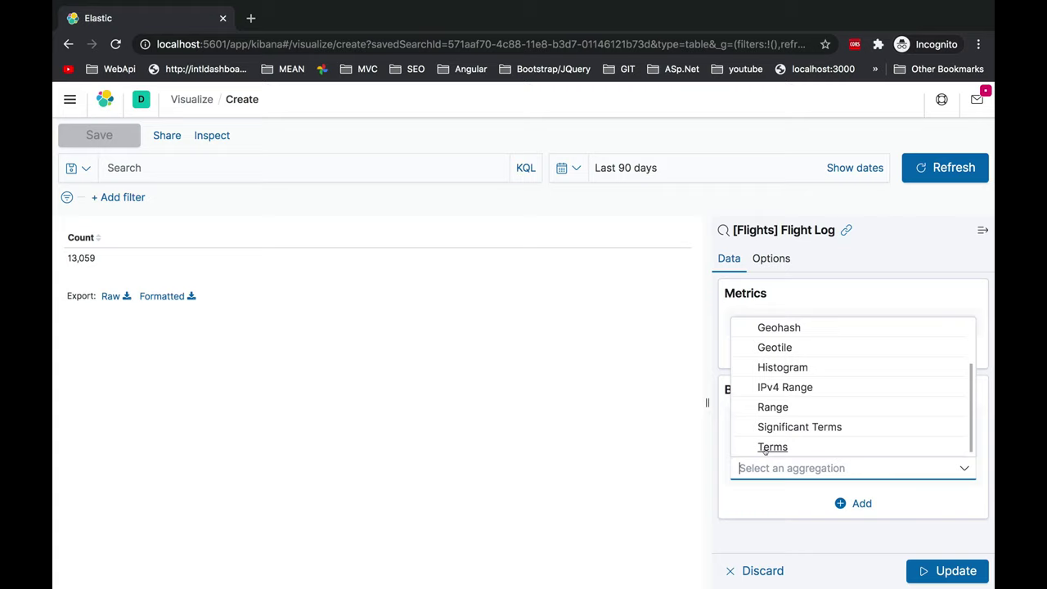
left_click(765, 447)
- Set the Terms field to OriginCityName
scroll(815, 505, "down", 2)
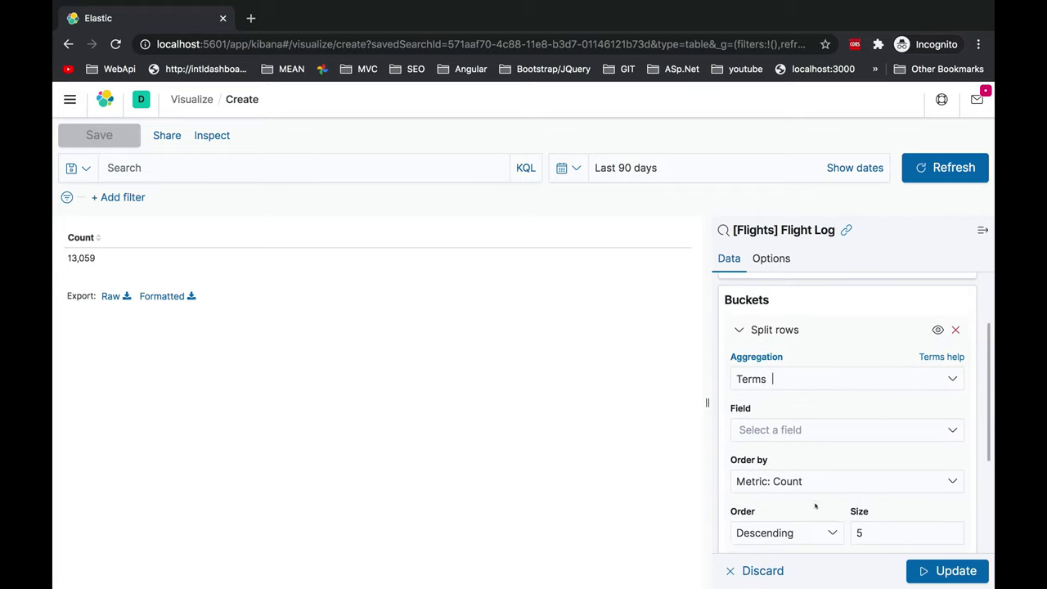
left_click(818, 432)
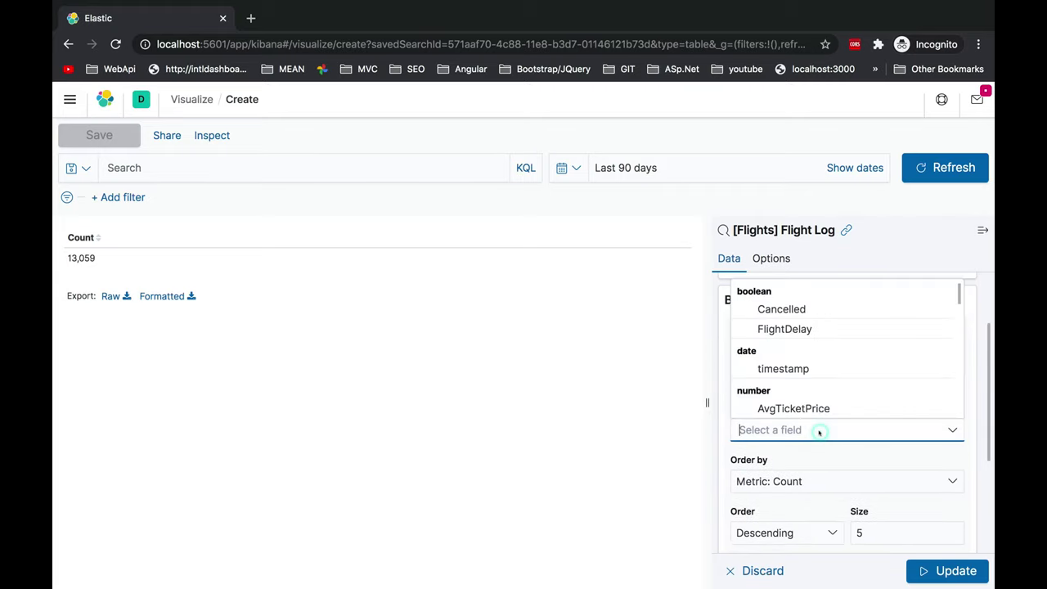
scroll(814, 359, "down", 3)
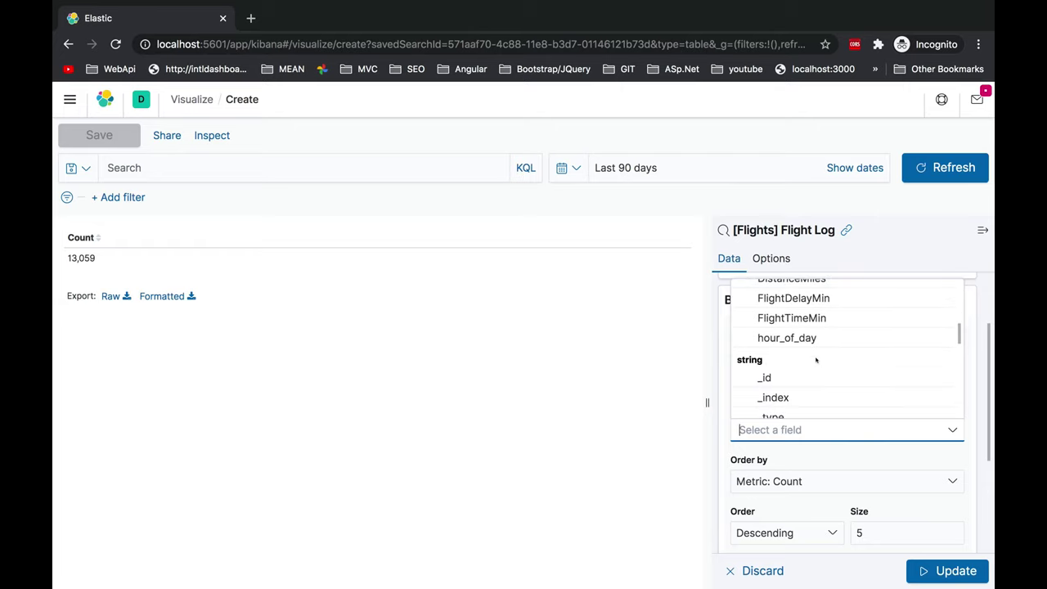
scroll(815, 359, "down", 5)
scroll(816, 360, "down", 2)
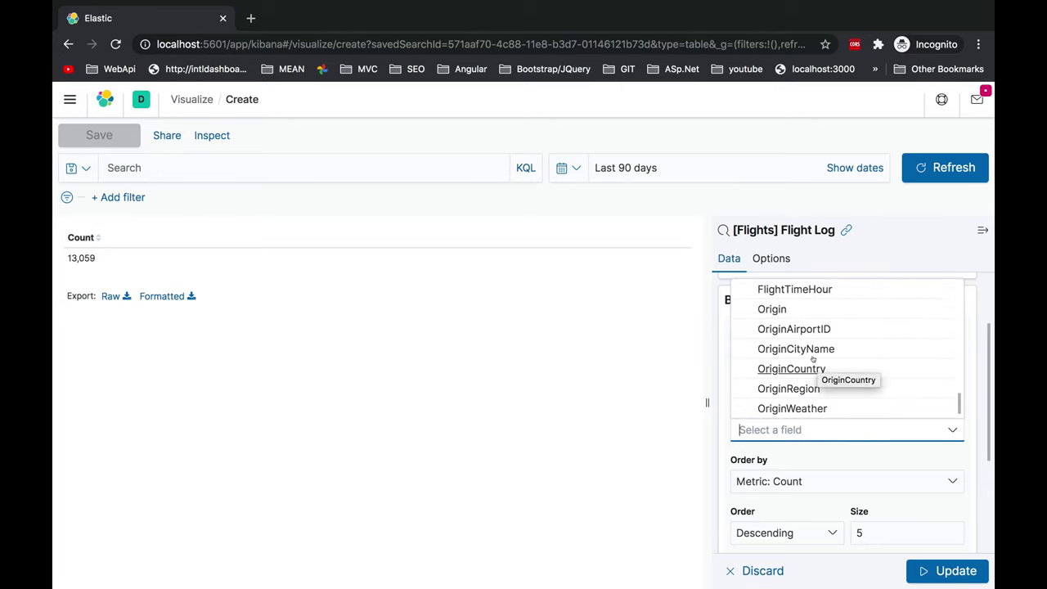
scroll(813, 378, "up", 1)
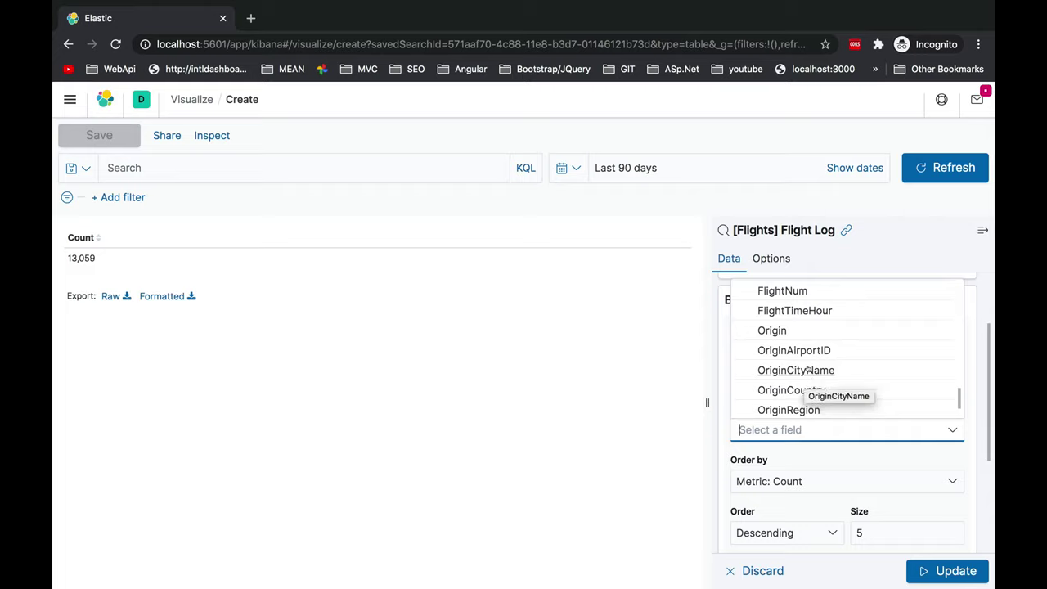
left_click(811, 369)
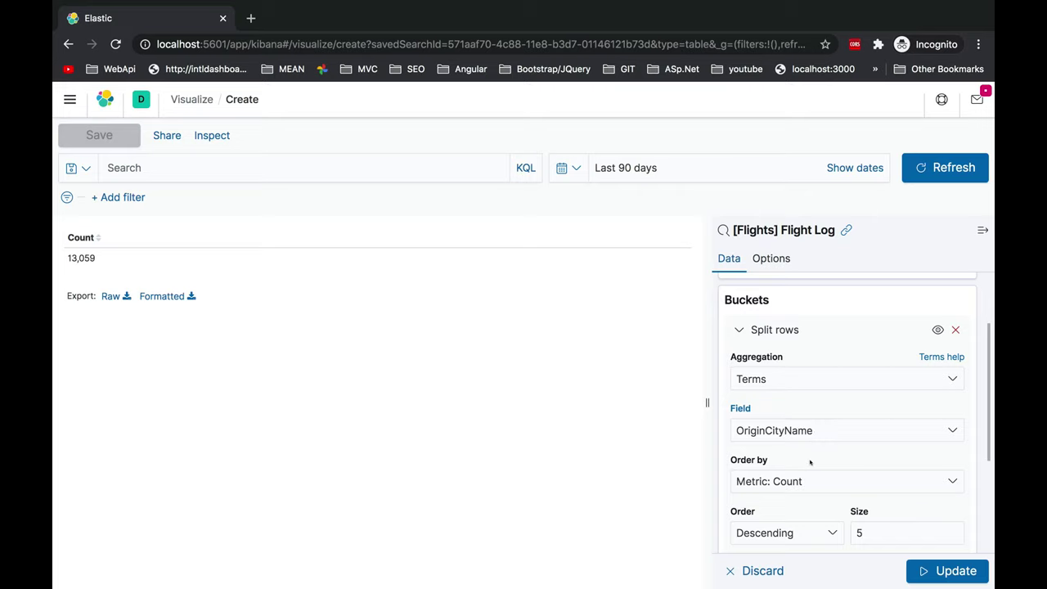
left_click(863, 530)
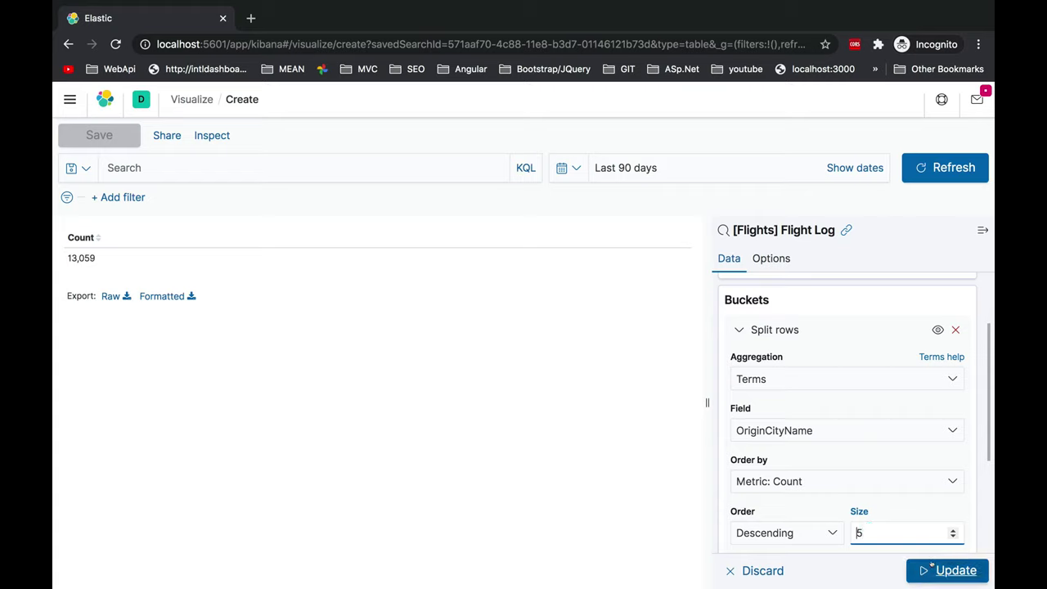
- Set the Terms size to 15 and update, listing Rome 418 down to Milan 239 over two pages
left_click(955, 570)
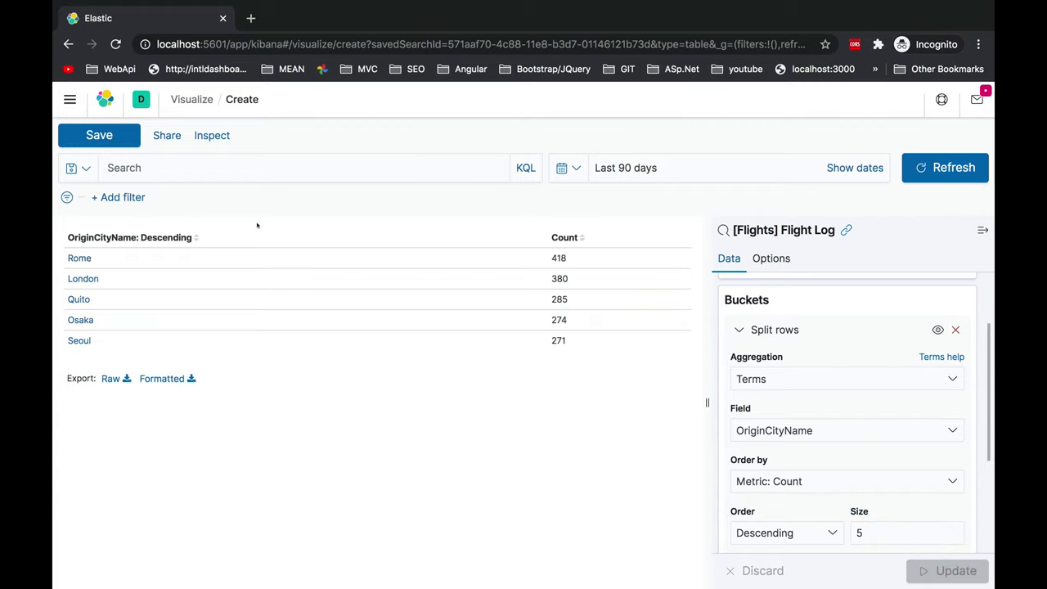
scroll(762, 491, "down", 1)
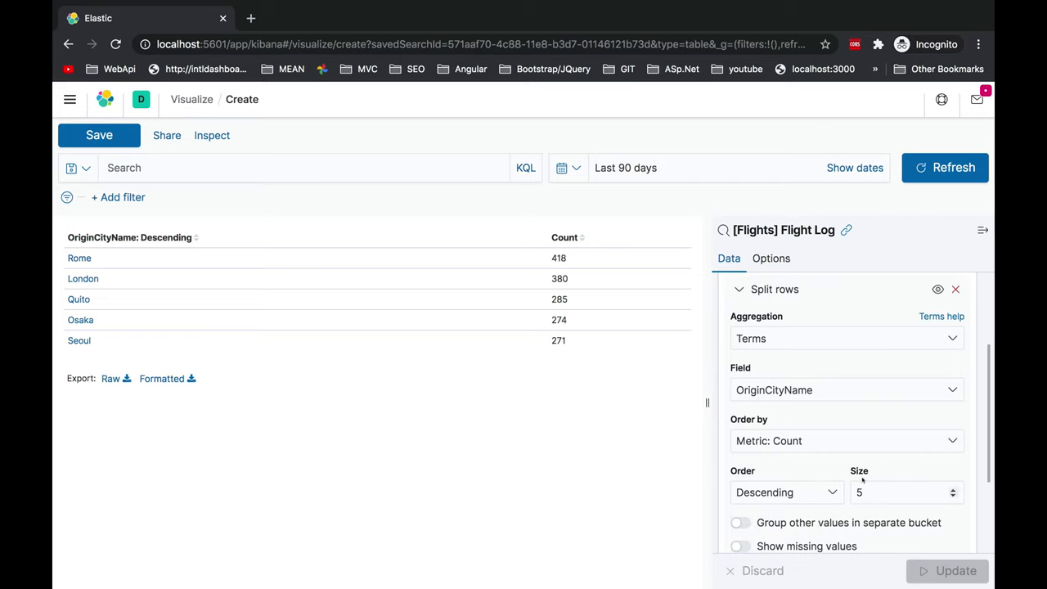
left_click(864, 491)
type("1")
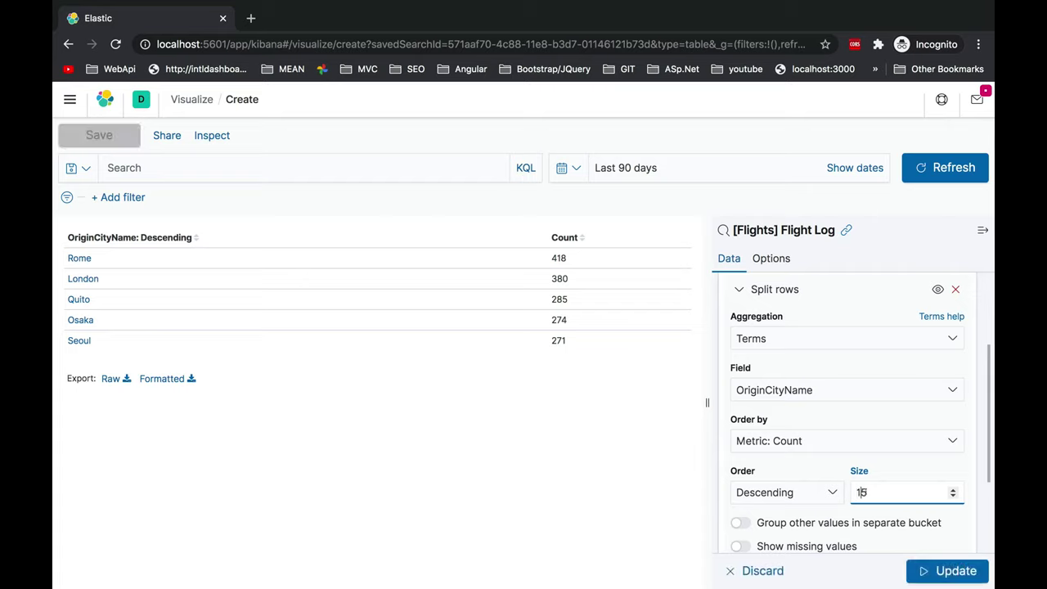
left_click(949, 570)
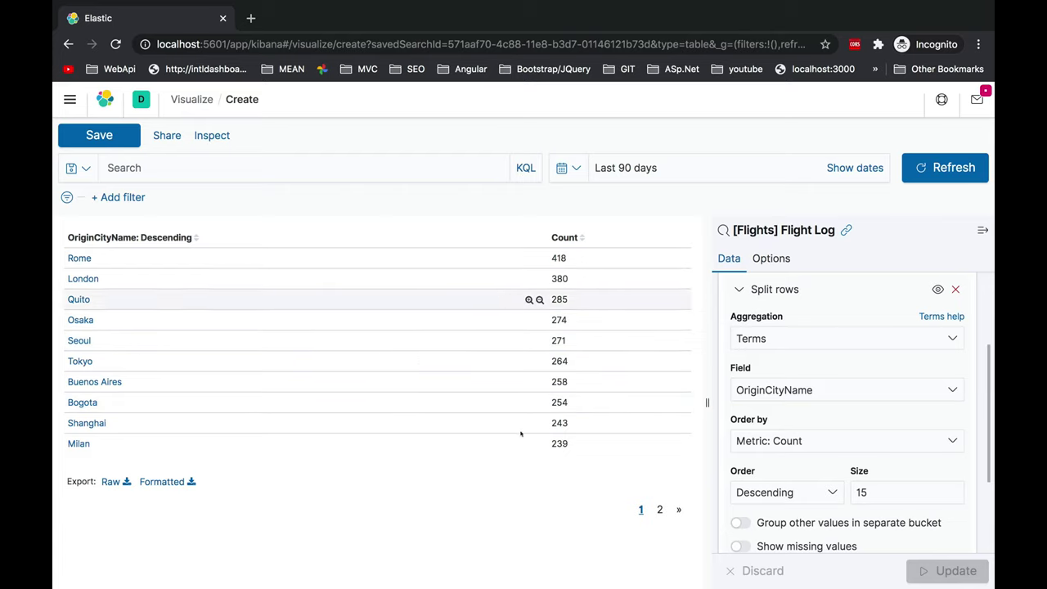
left_click(659, 509)
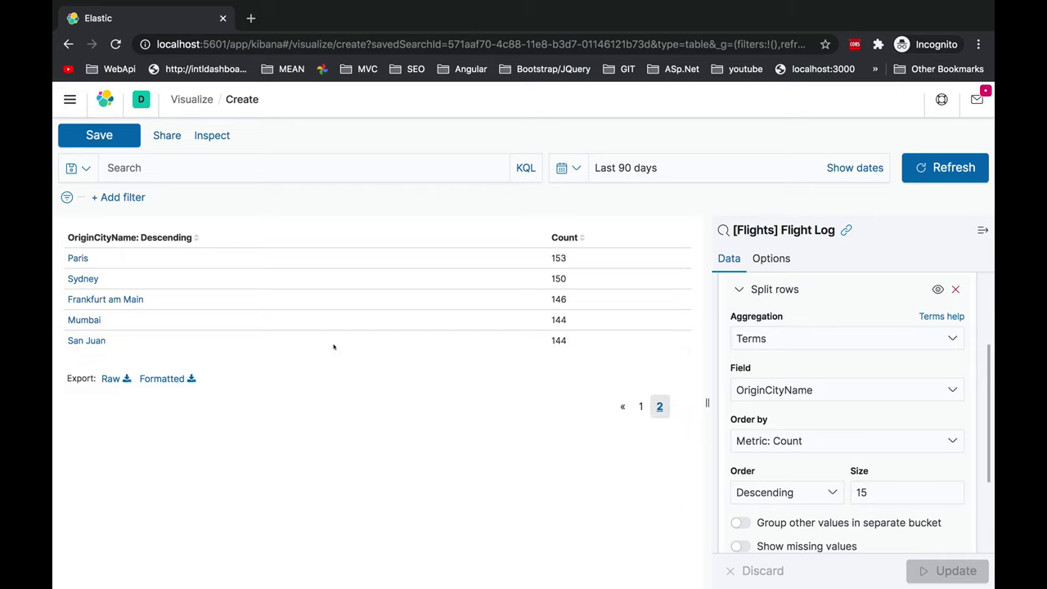
left_click(640, 407)
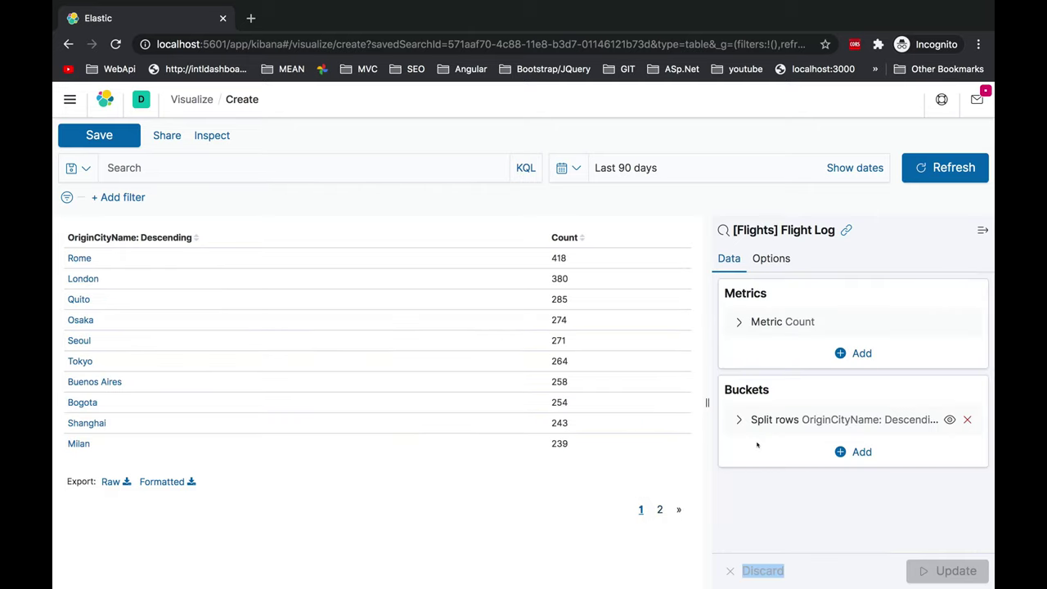
left_click(564, 383)
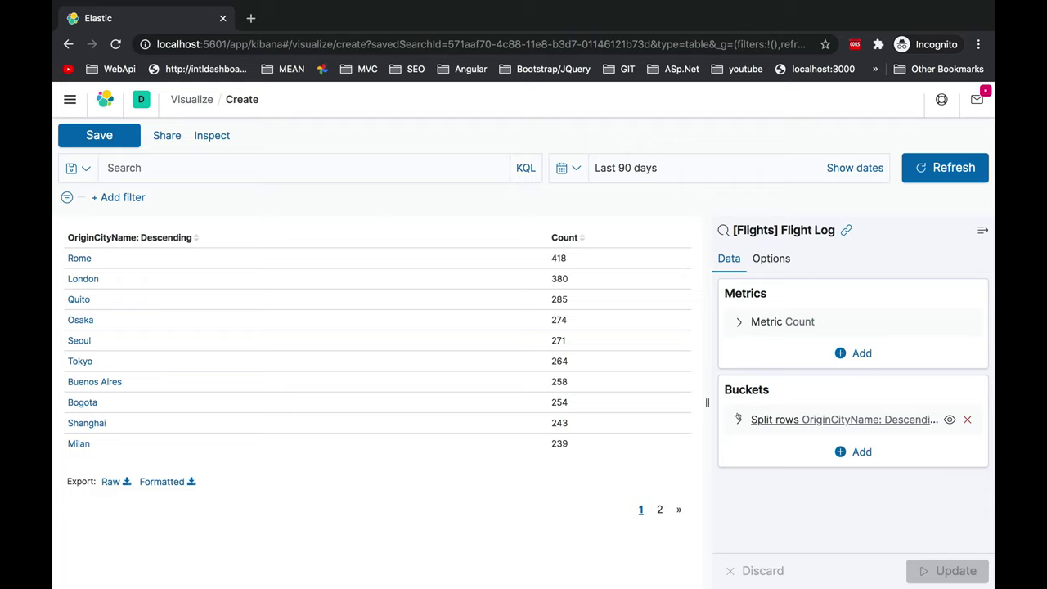
- Switch the row split aggregation from Terms to Filters
left_click(773, 419)
scroll(778, 433, "down", 1)
left_click(778, 431)
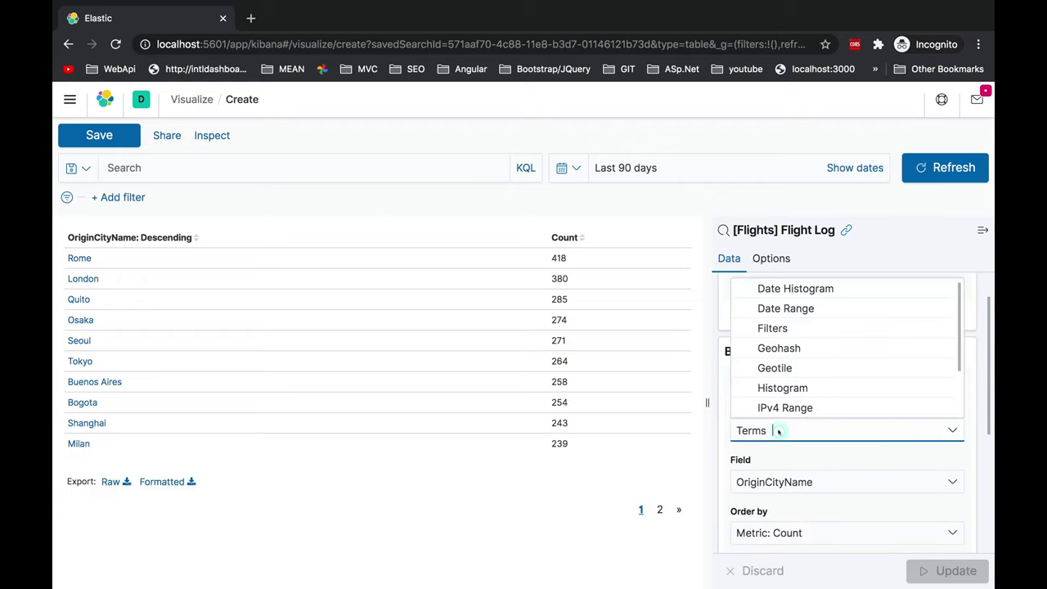
scroll(793, 366, "down", 2)
scroll(794, 364, "up", 2)
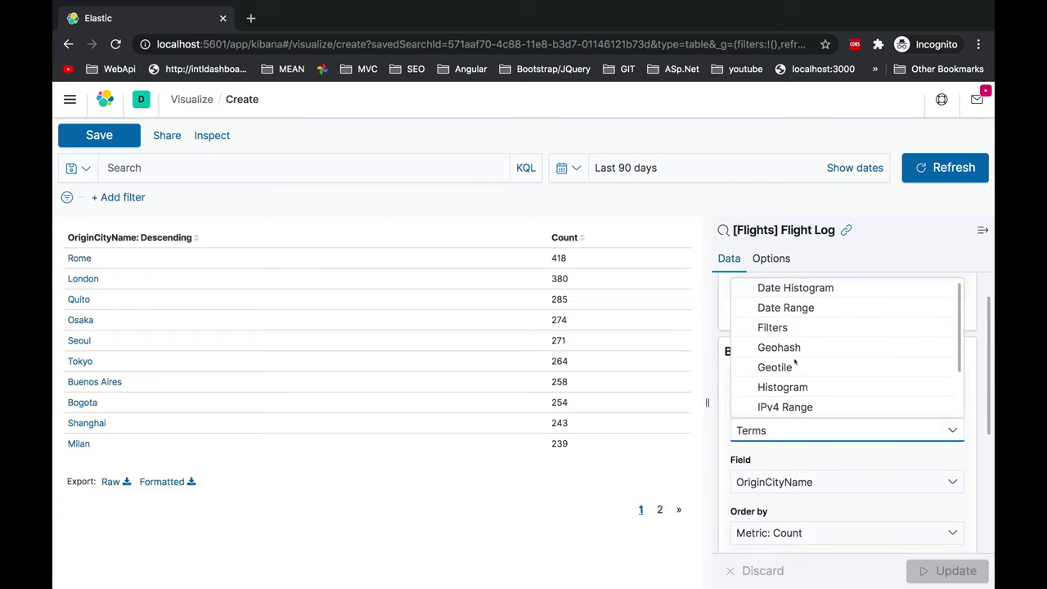
left_click(769, 326)
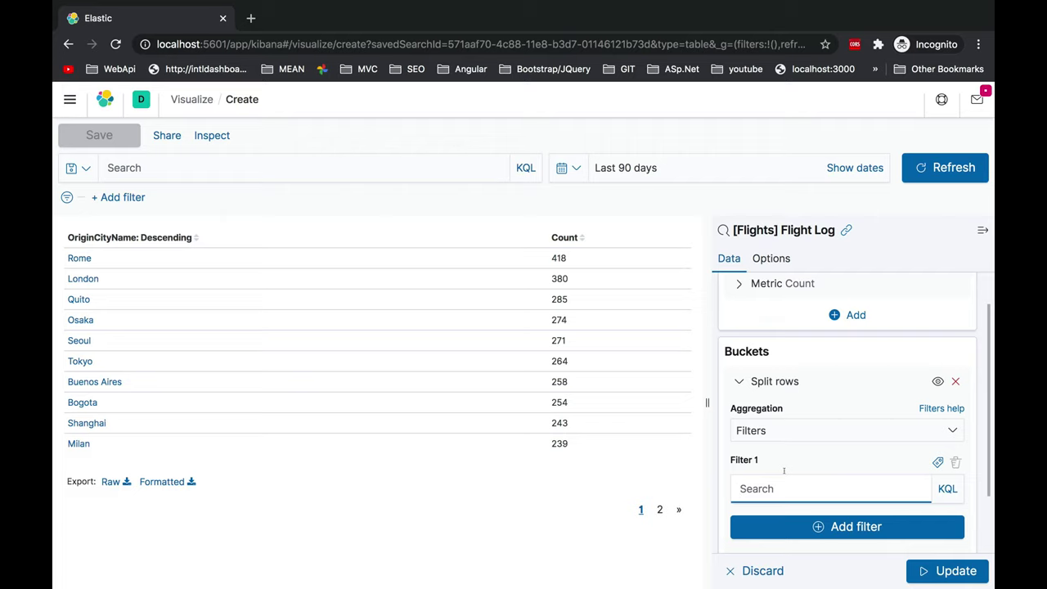
- Enter the filter query OriginCityName :"Rome" and update, leaving one row with count 418
type("org")
key("BackSpace")
type("i")
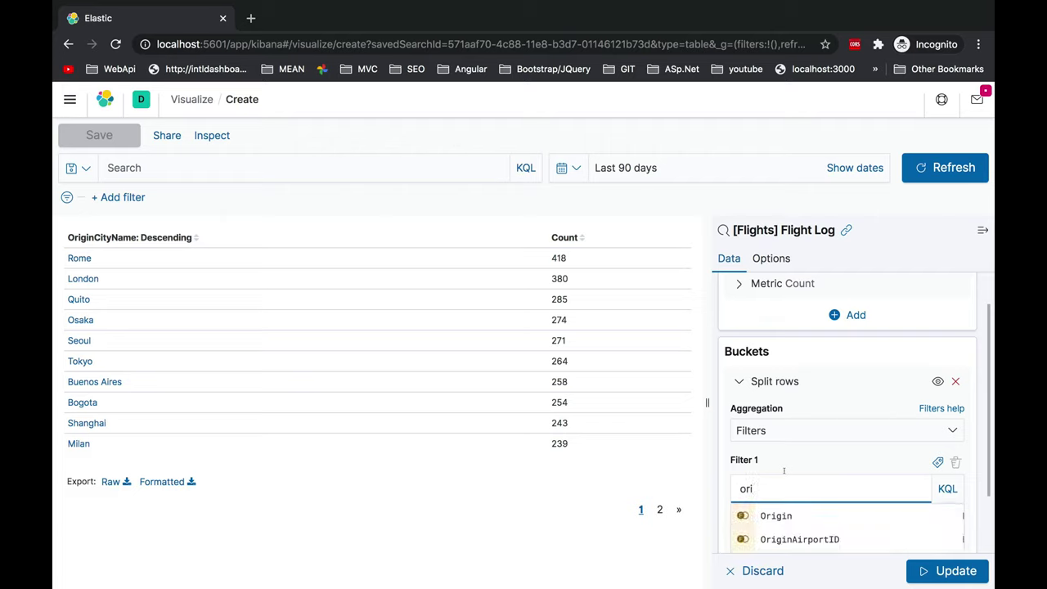
type("g")
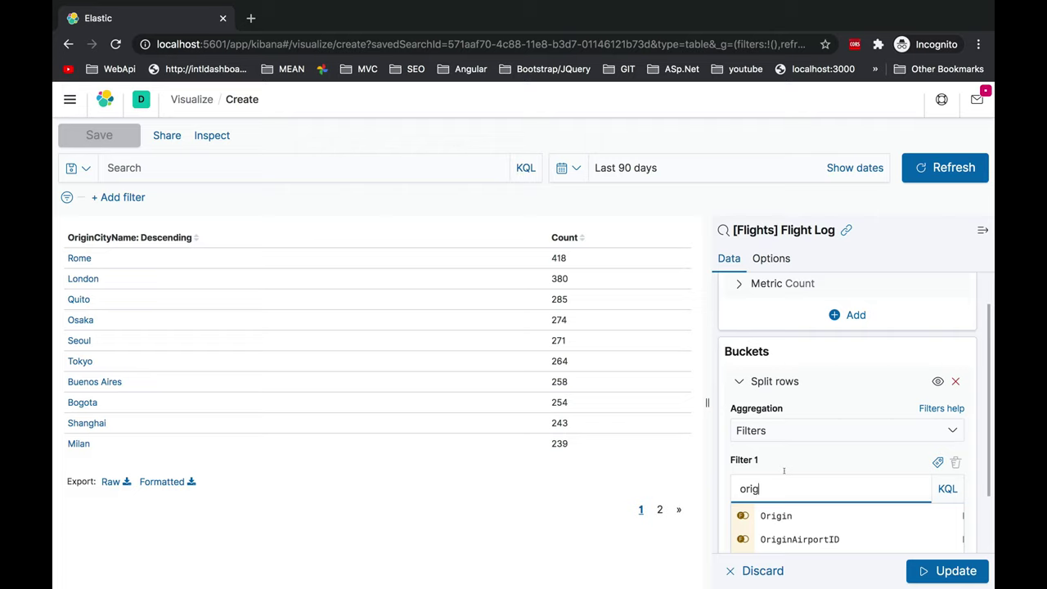
left_click(794, 520)
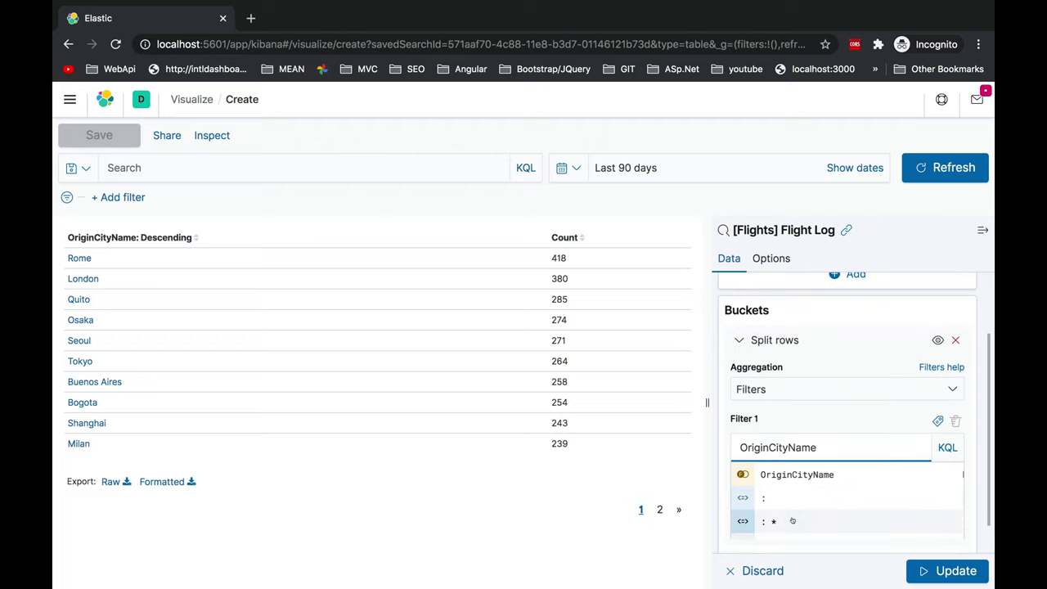
type(":\"")
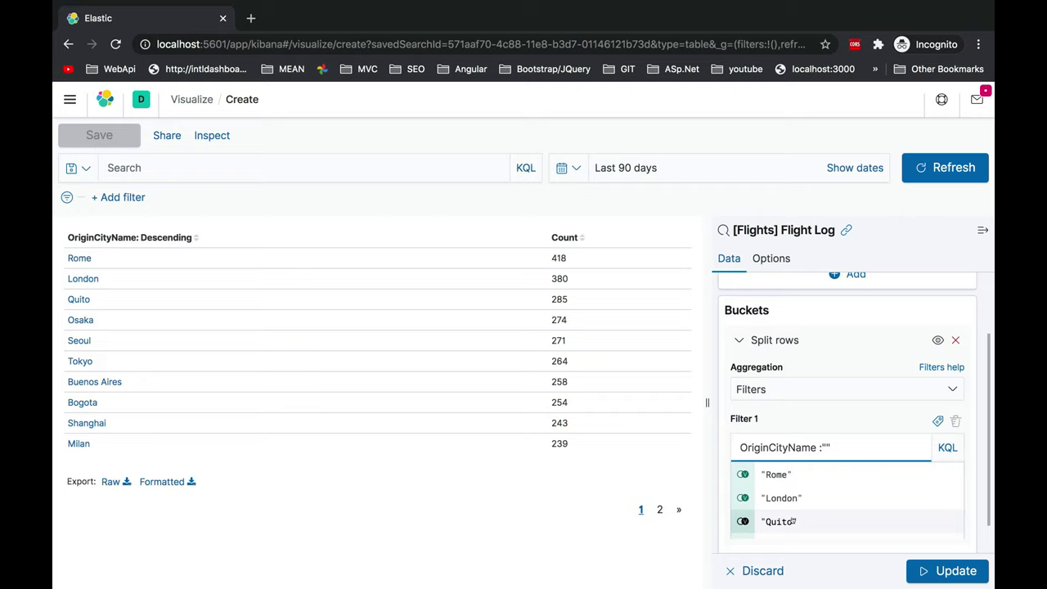
type("Rome\"")
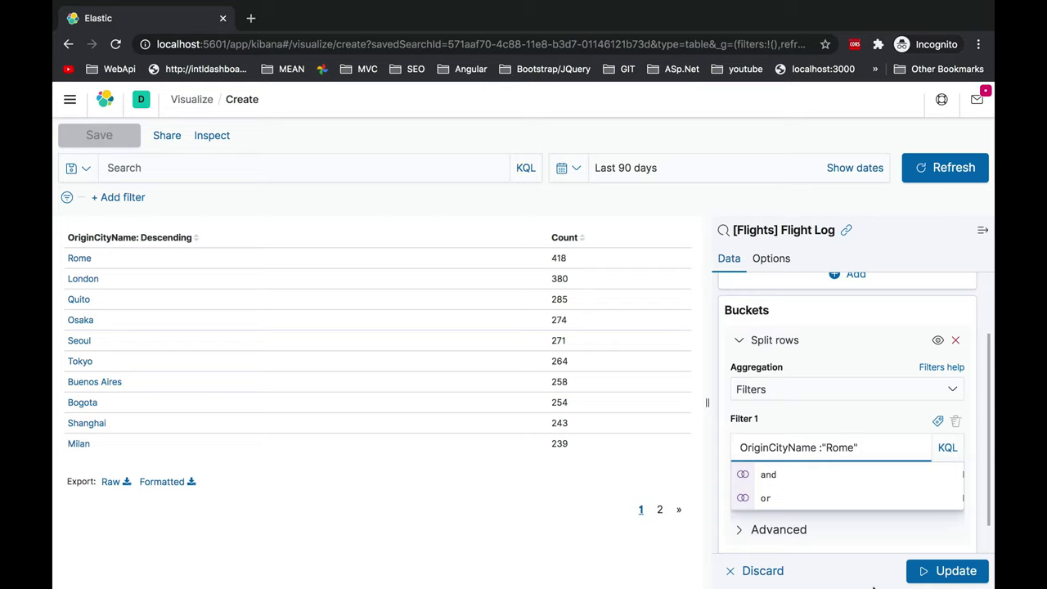
left_click(935, 572)
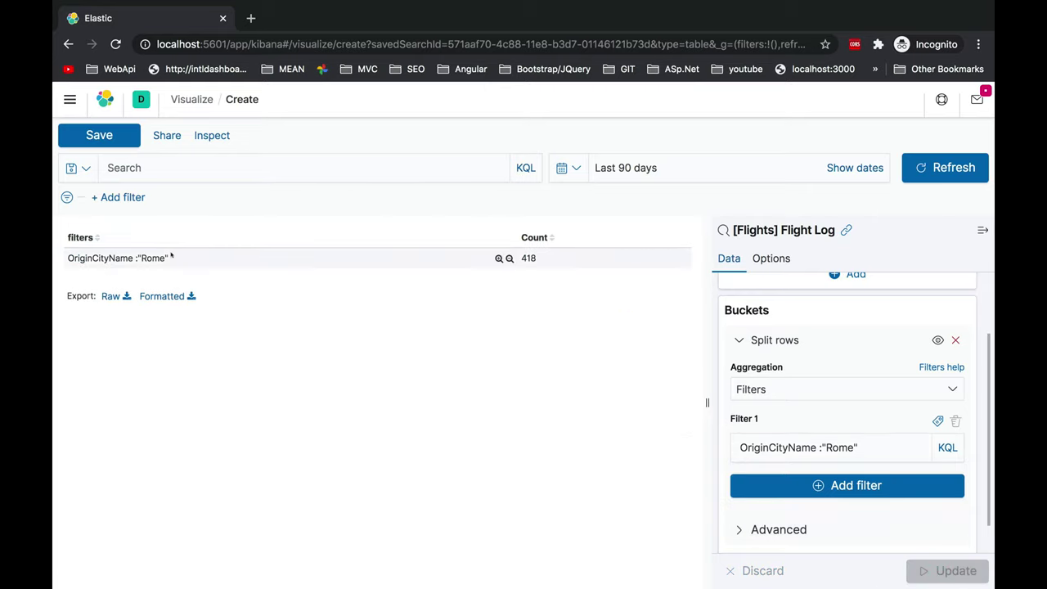
left_click_drag(181, 260, 66, 249)
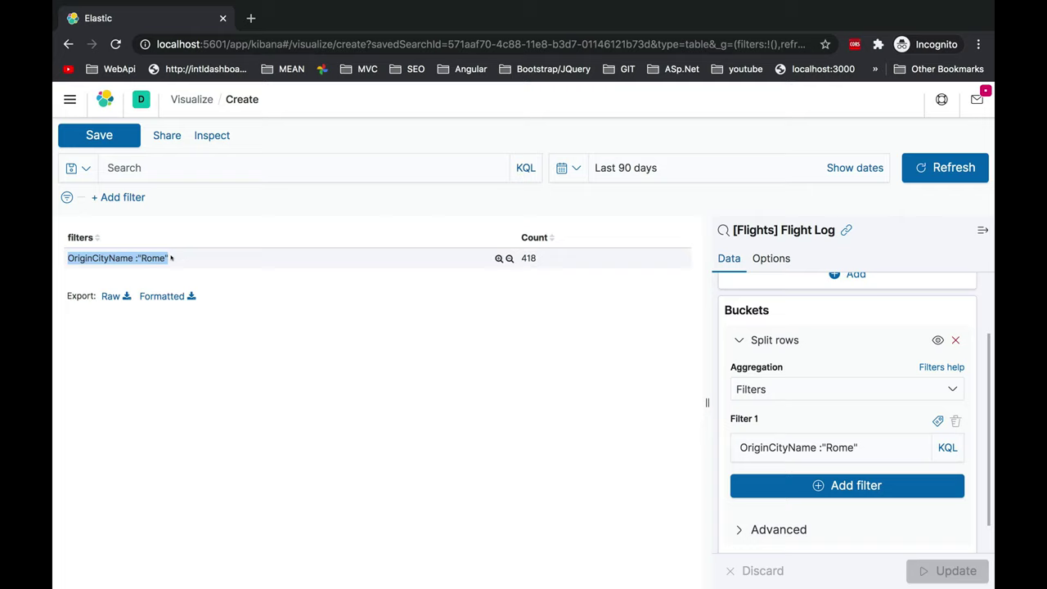
left_click_drag(180, 257, 68, 237)
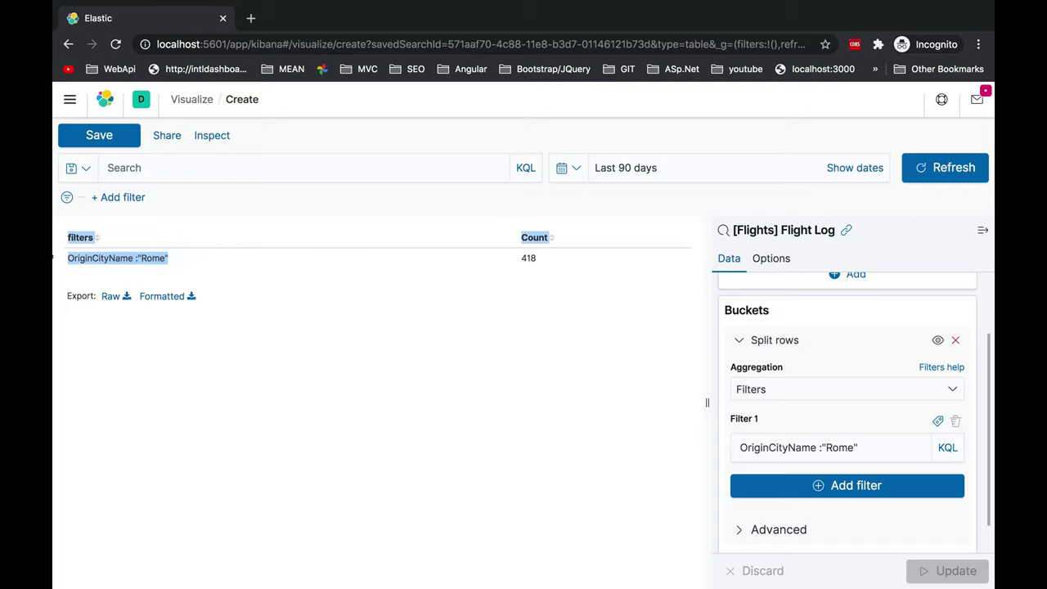
- Label Filter 1 'Rome' and update so the table row reads Rome, 418
left_click(937, 420)
left_click(826, 500)
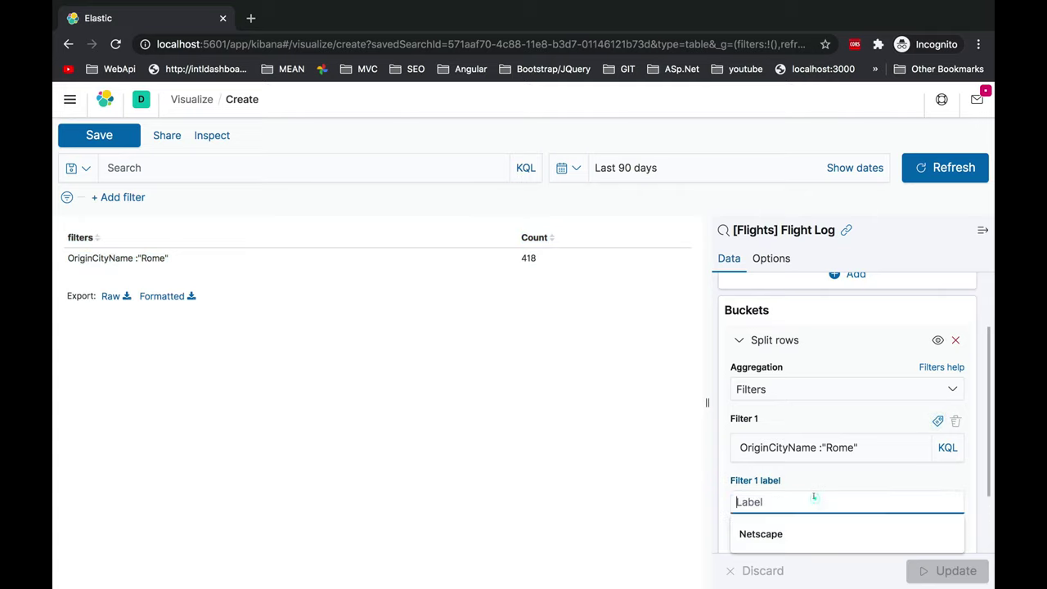
type("Rome")
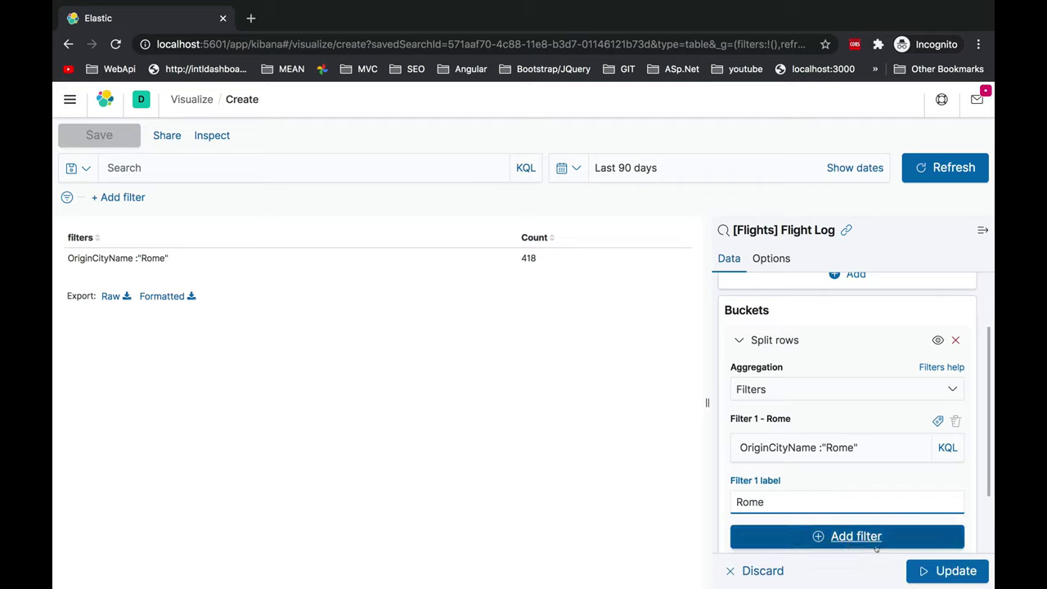
left_click(939, 570)
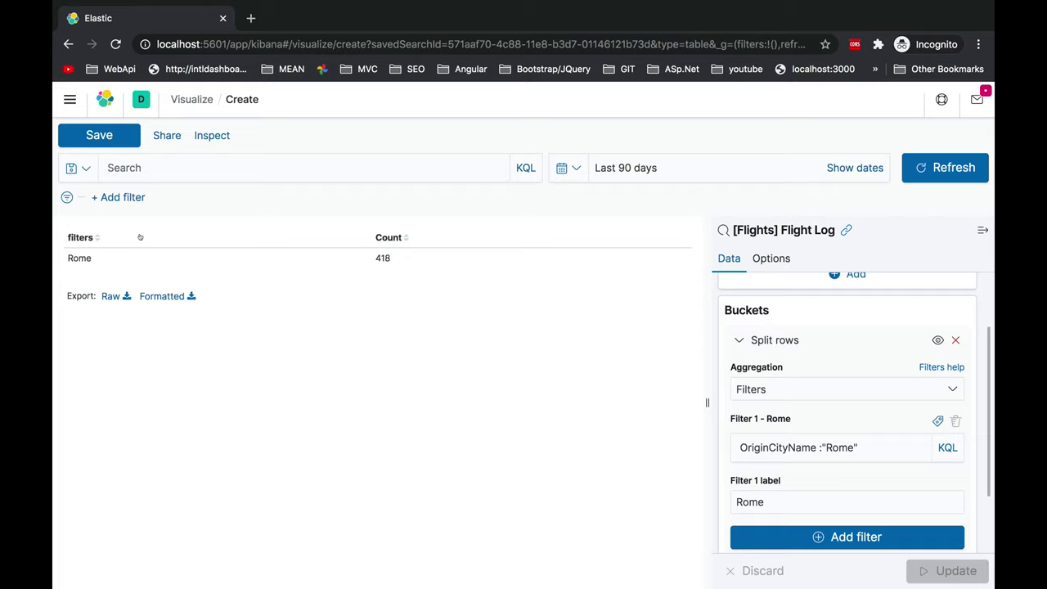
left_click_drag(406, 238, 58, 243)
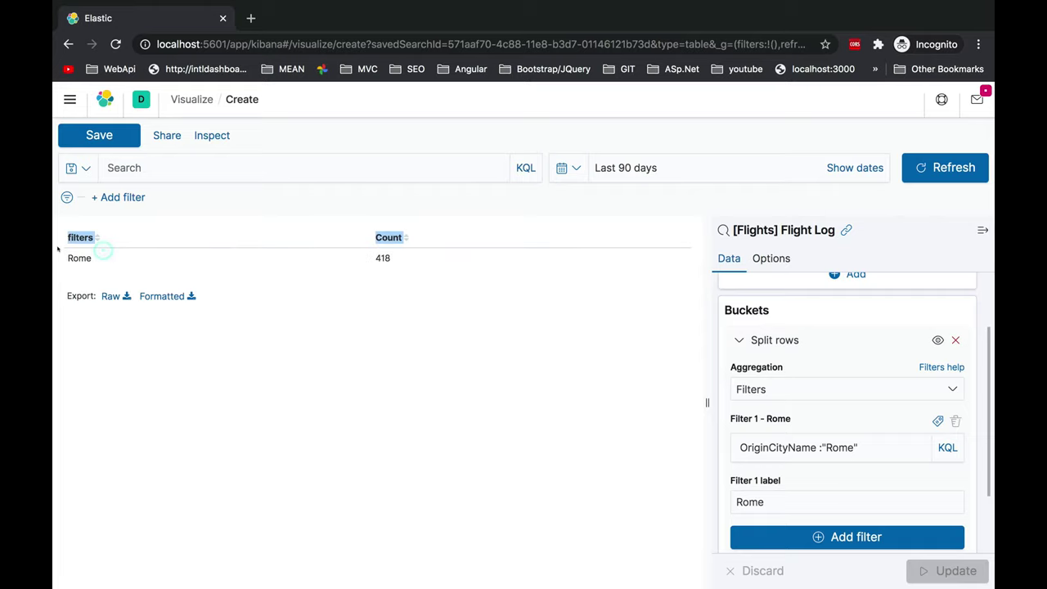
left_click(409, 293)
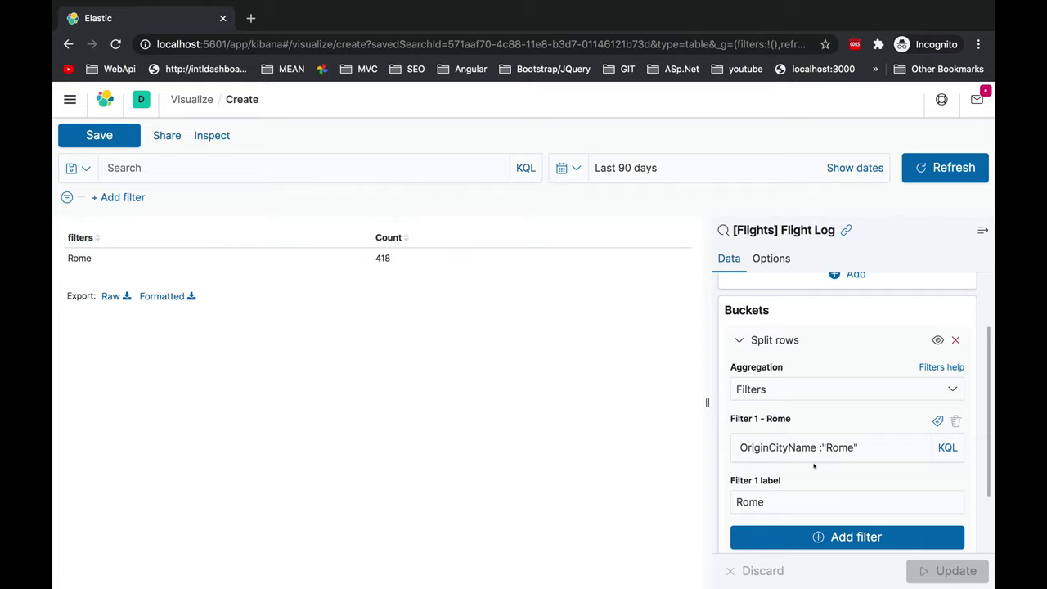
scroll(813, 465, "down", 1)
left_click(891, 437)
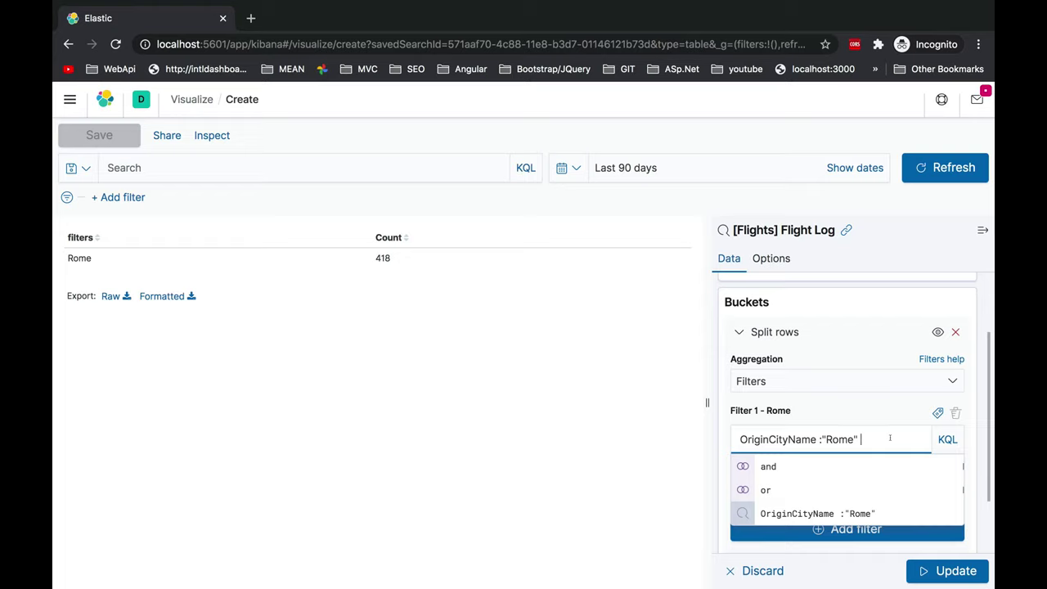
type("and")
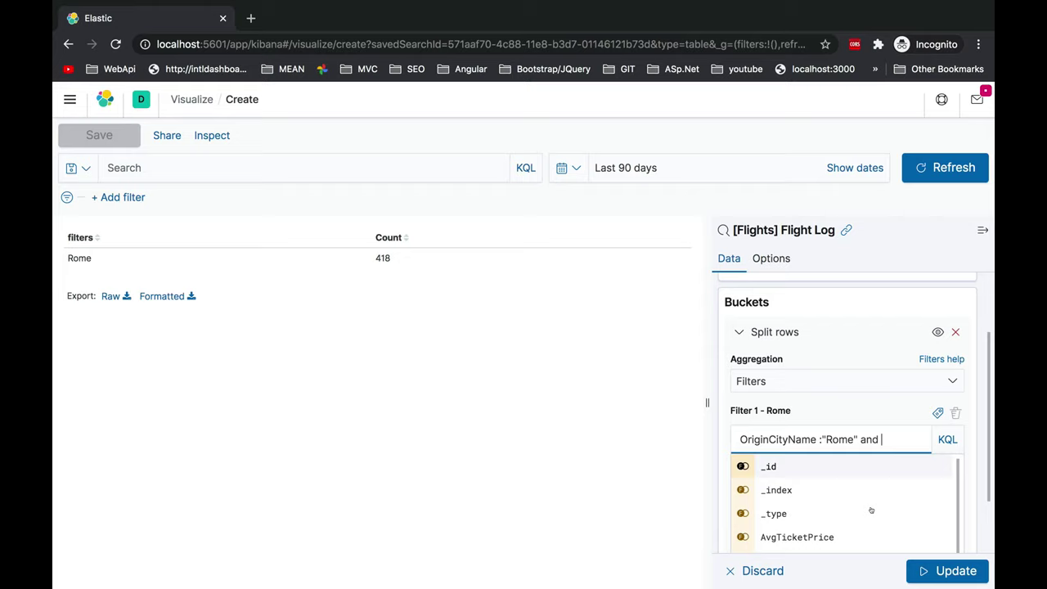
scroll(872, 509, "down", 1)
scroll(871, 510, "down", 2)
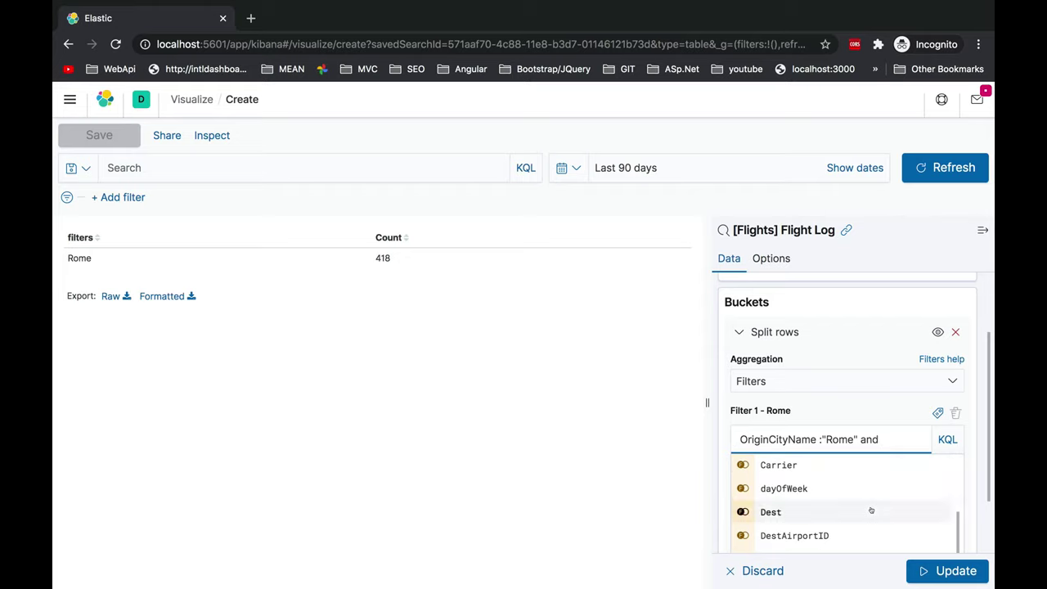
double_click(869, 440)
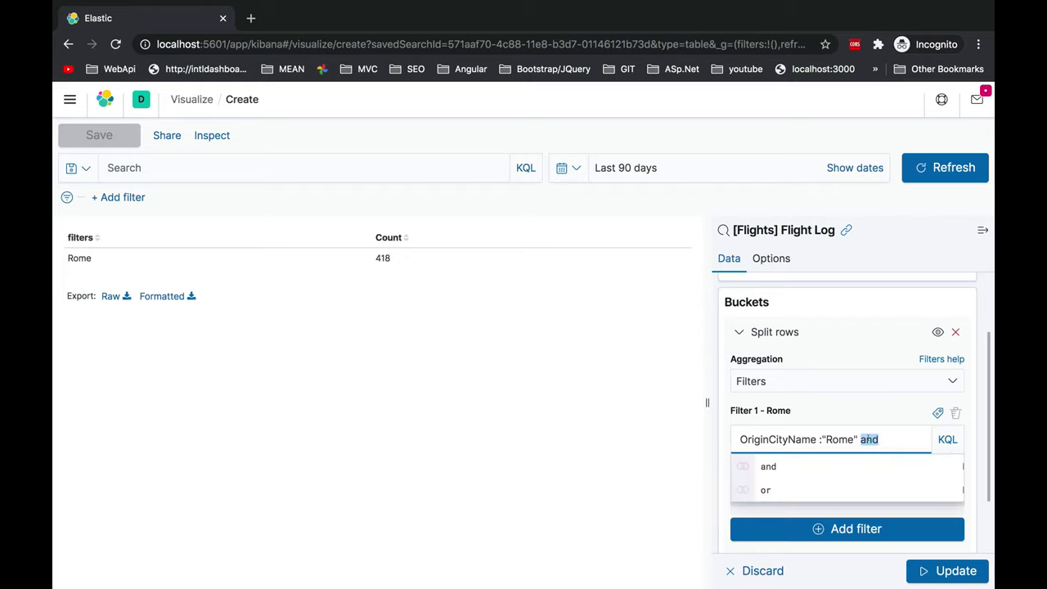
key("BackSpace")
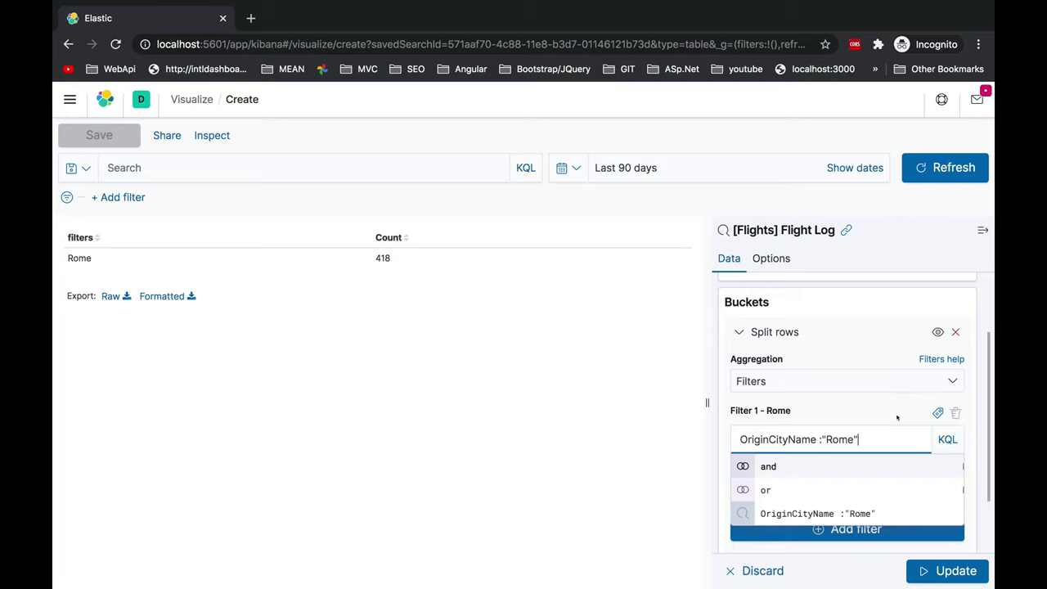
- Switch the row split back to Terms on OriginCityName with size 15 and update
left_click(808, 381)
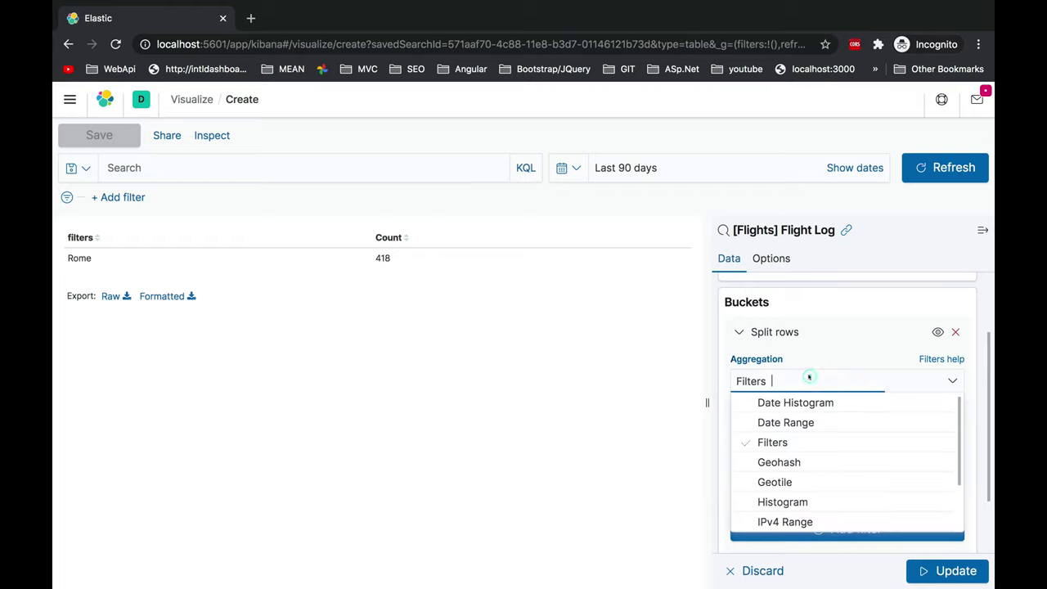
scroll(790, 476, "down", 1)
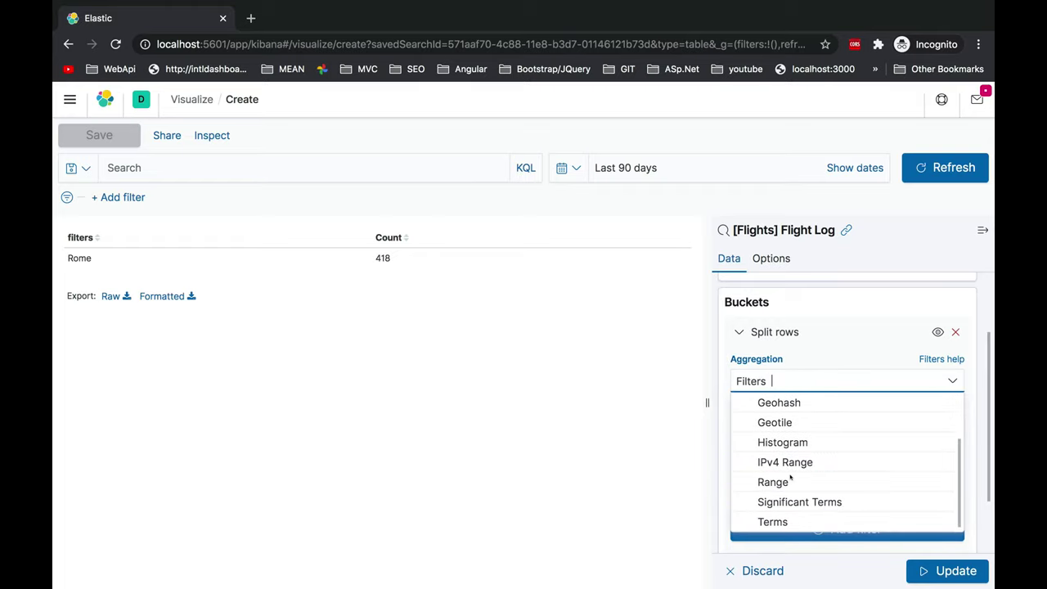
left_click(772, 522)
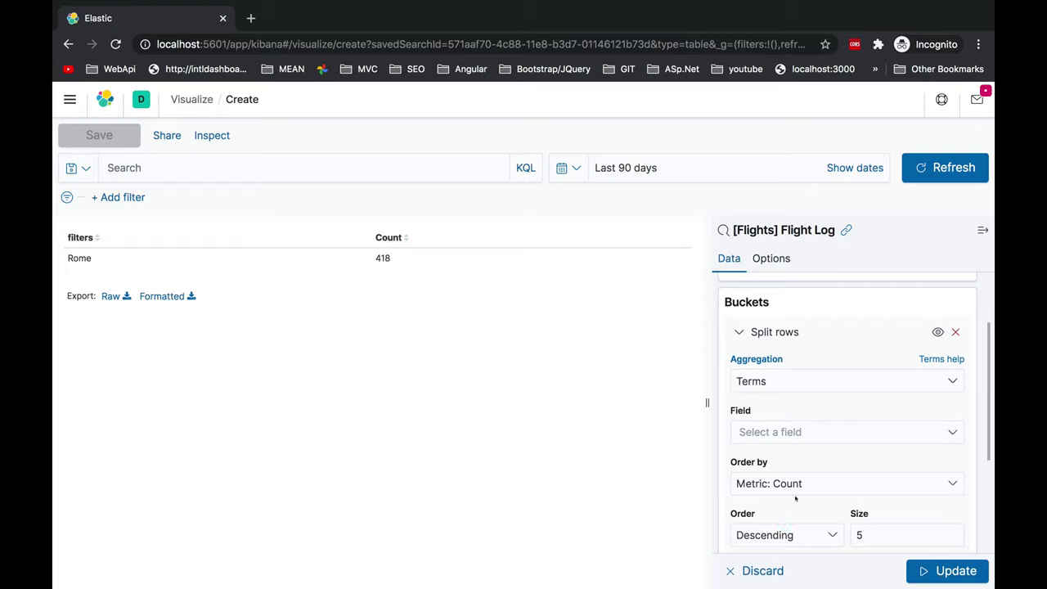
left_click(843, 438)
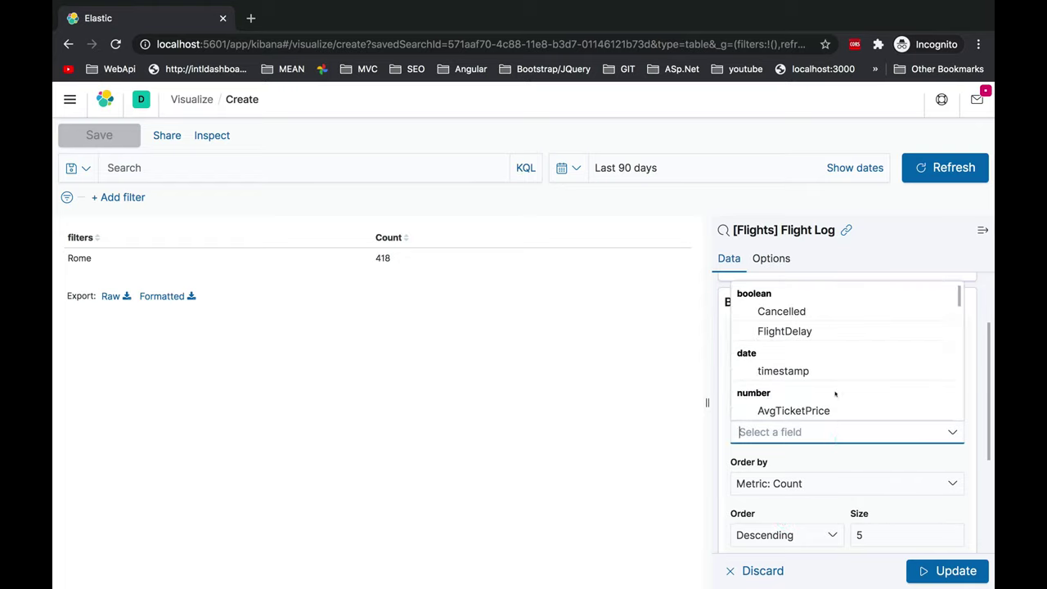
type("orig")
left_click(803, 350)
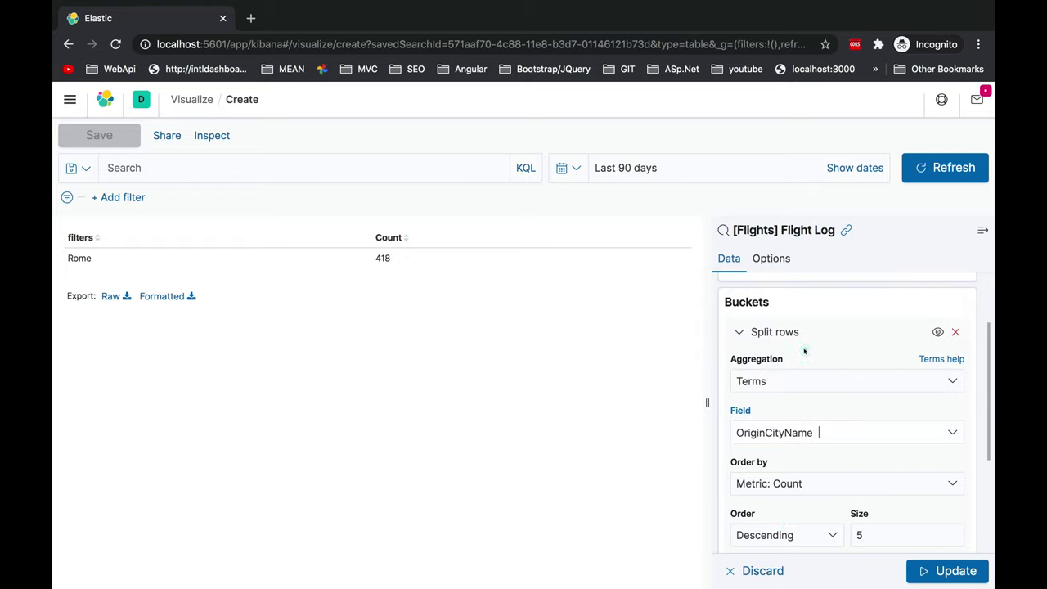
left_click(949, 571)
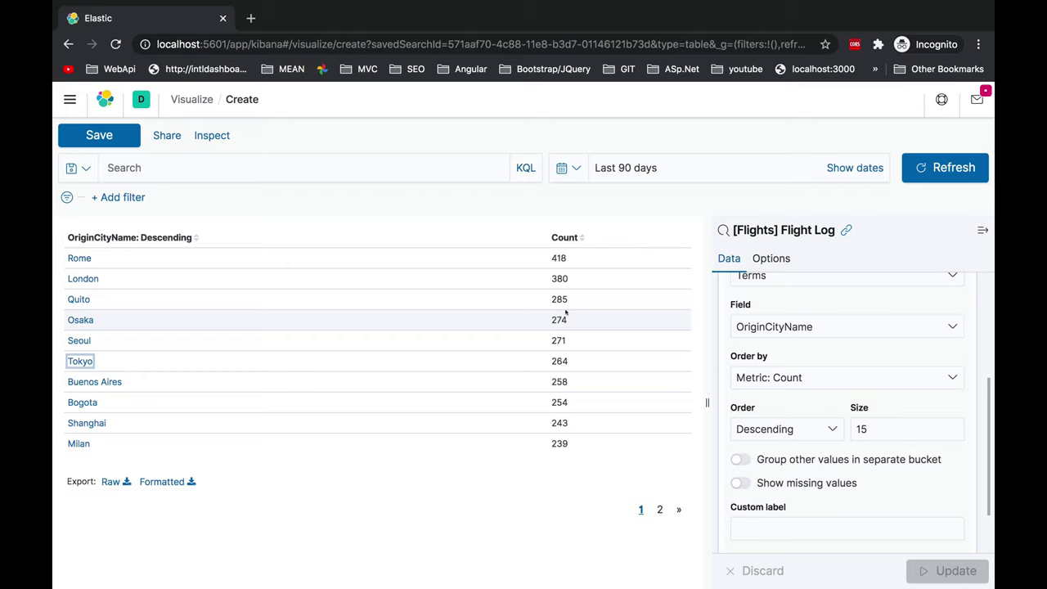
scroll(795, 353, "up", 5)
- Review the table's Options, Data and Terms aggregation settings, then return to the Visualizations list
left_click(781, 259)
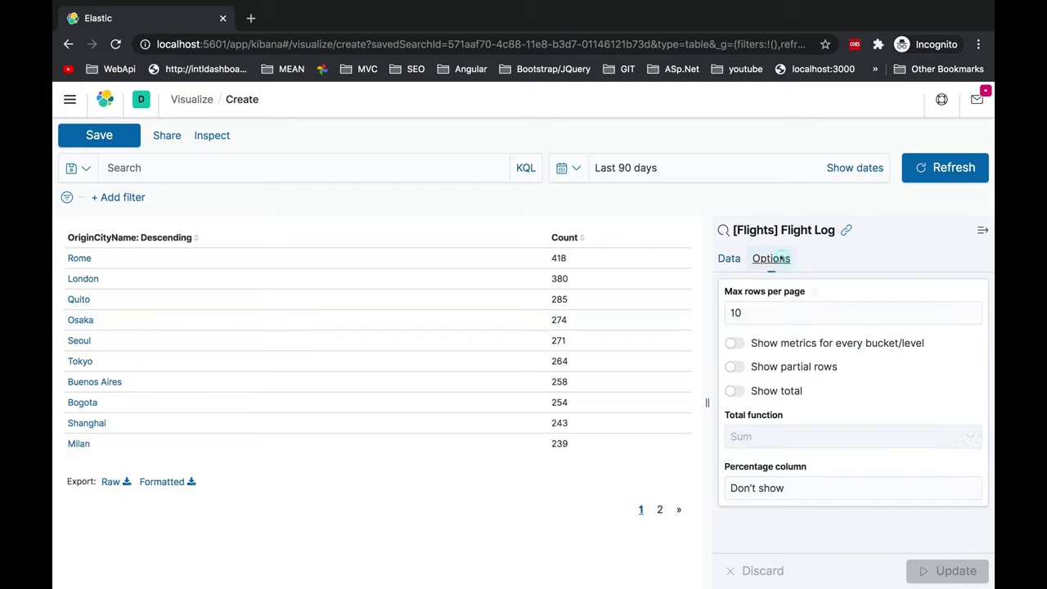
left_click(728, 258)
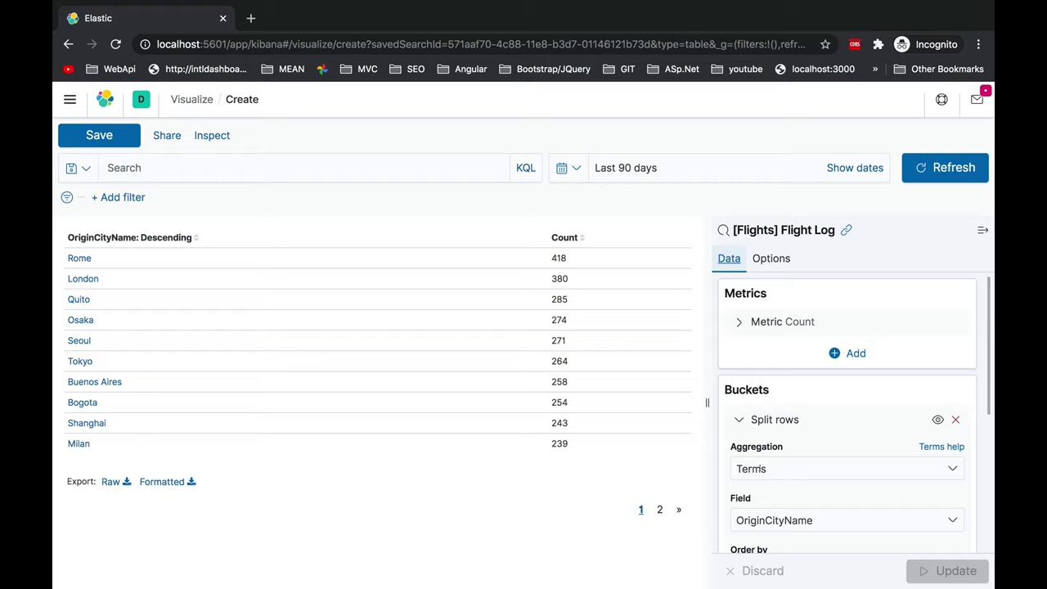
left_click(752, 468)
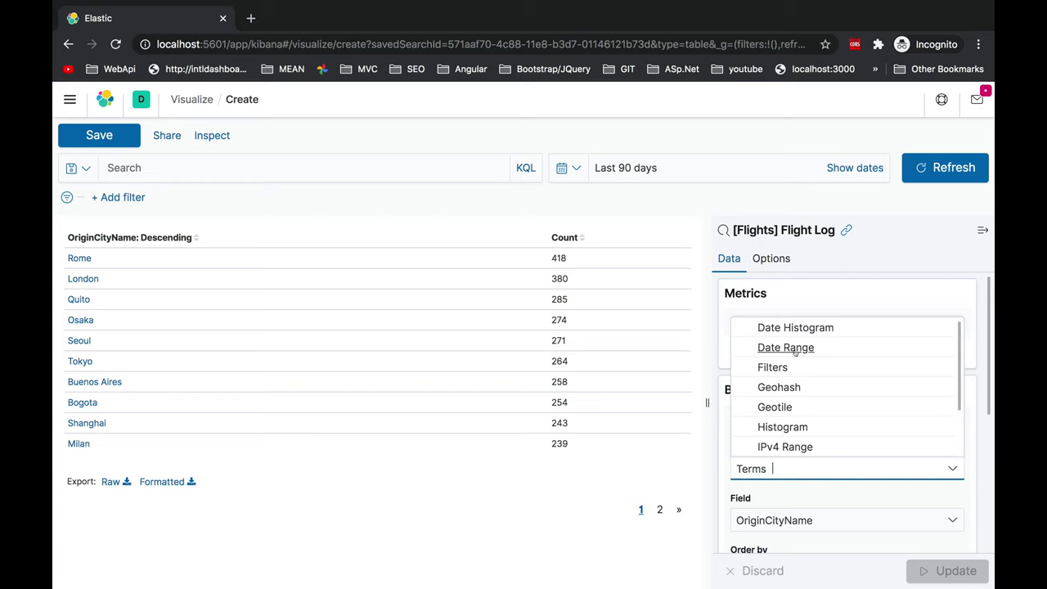
left_click(841, 297)
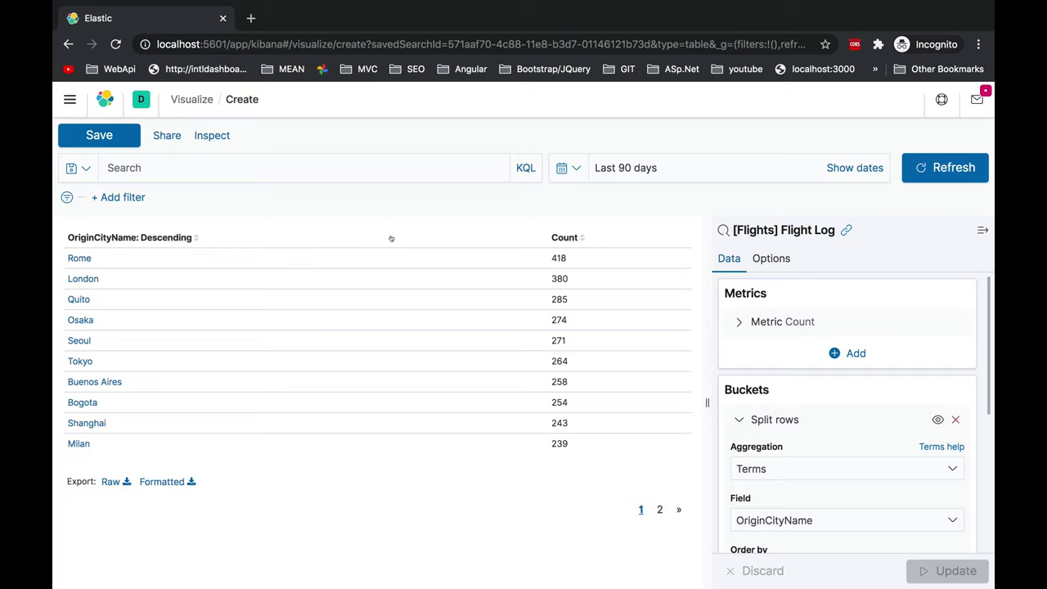
left_click(185, 99)
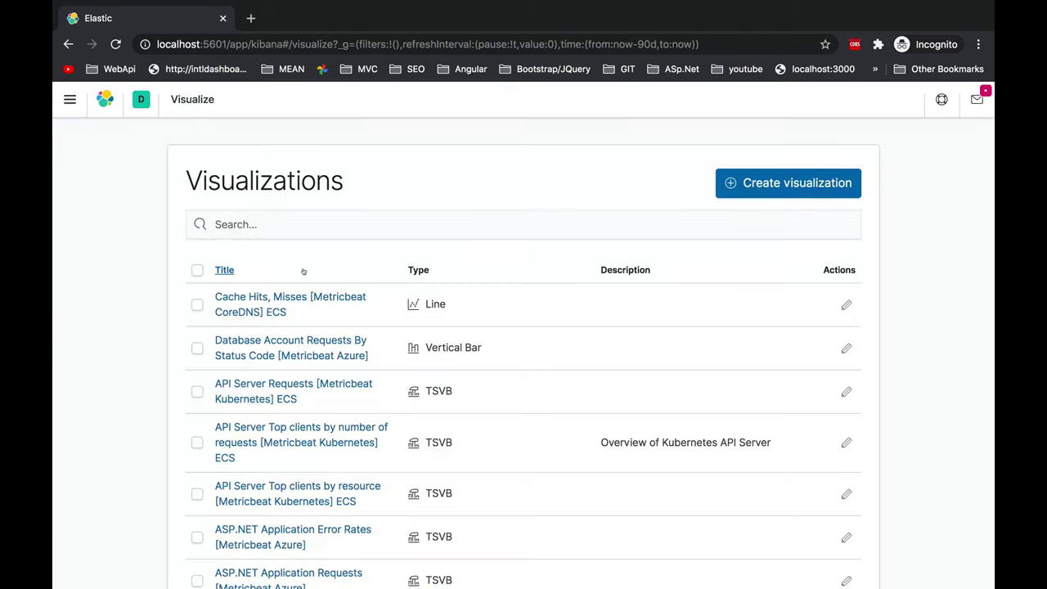
- Create a new Horizontal Bar visualization from the [Flights] Flight Log saved search
left_click(742, 183)
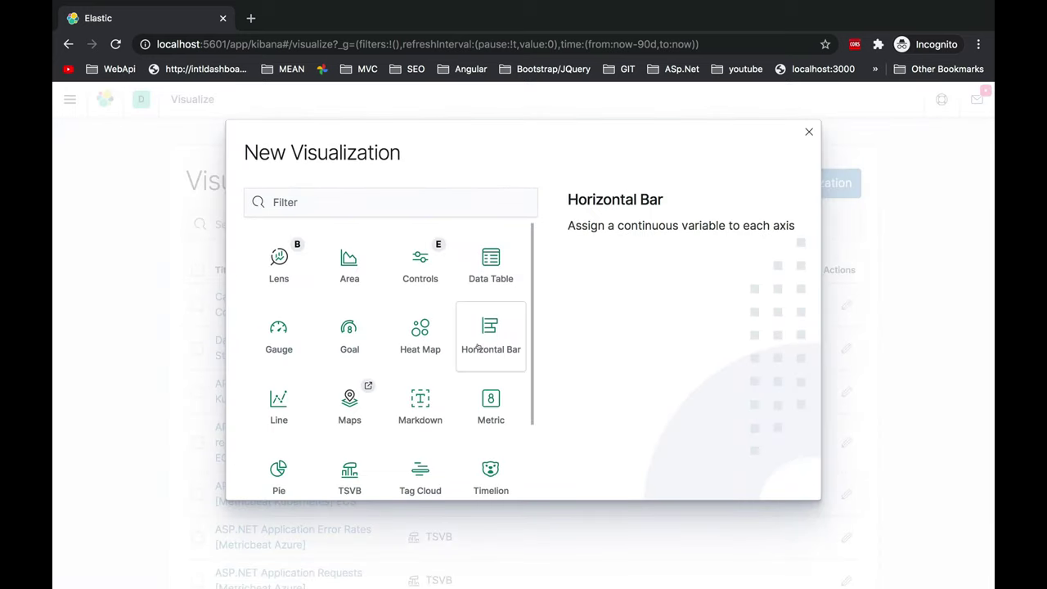
left_click(479, 347)
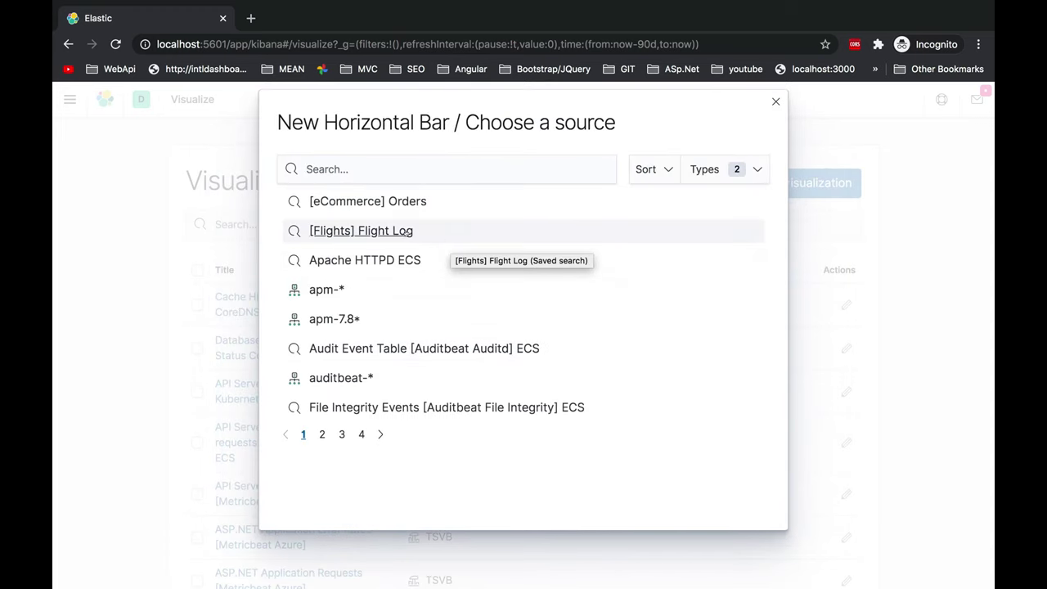
left_click(391, 230)
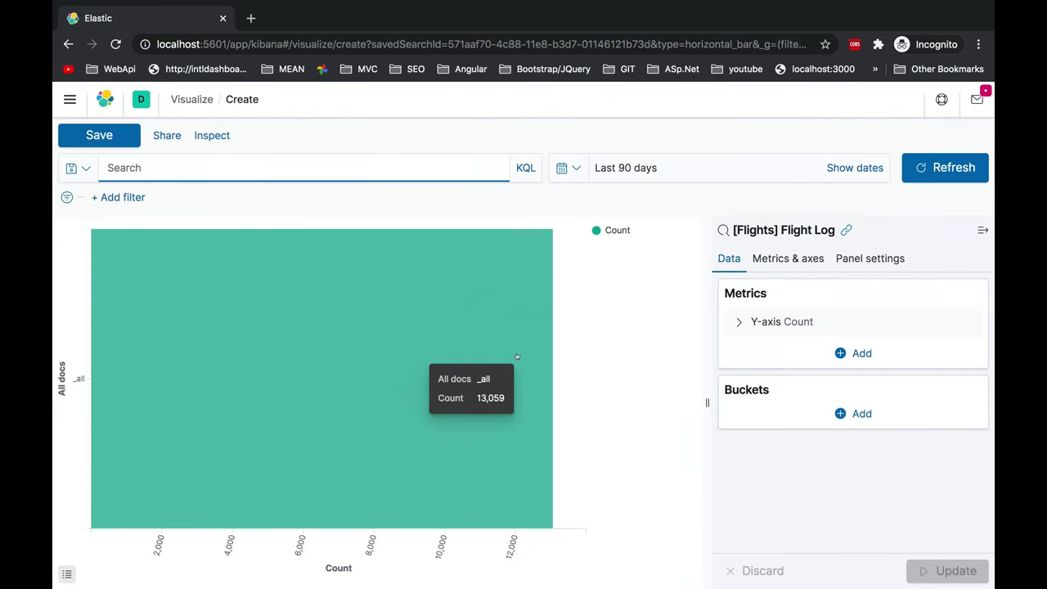
- Expand the Count metric's settings to inspect them, then collapse them again
mouse_move(495, 291)
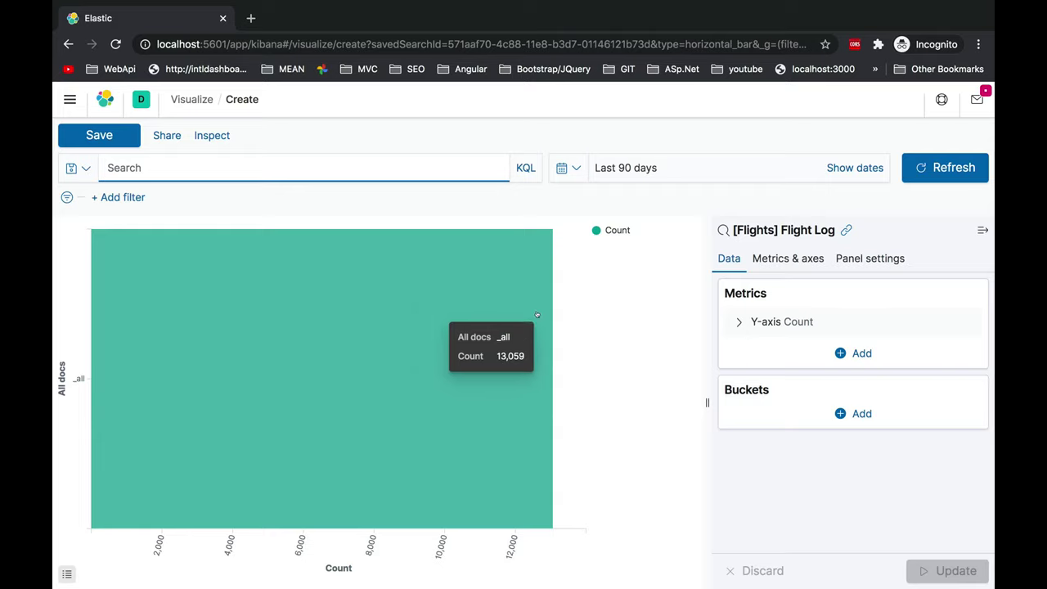
left_click(748, 323)
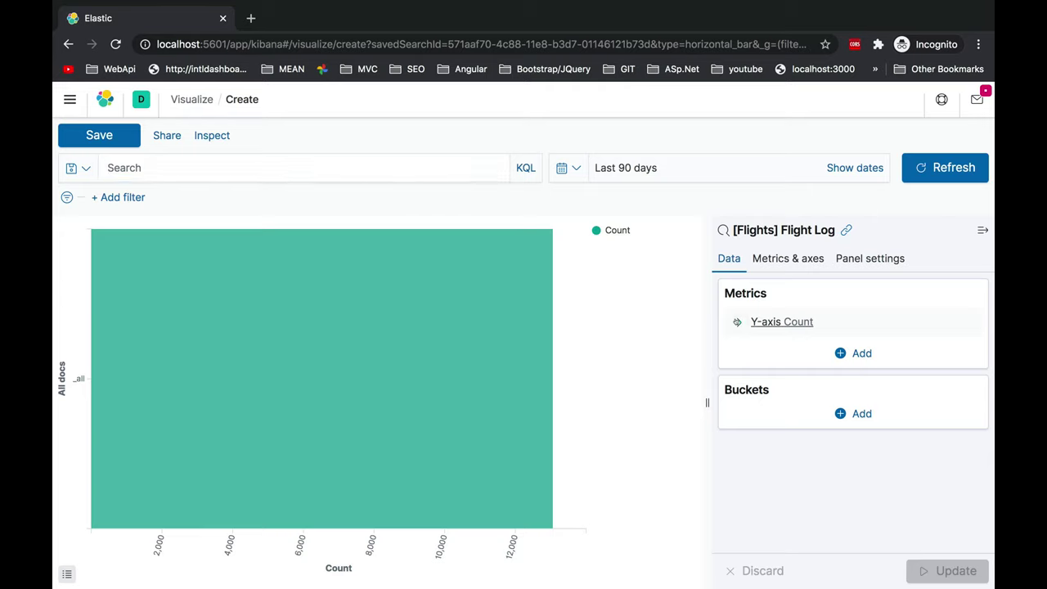
scroll(764, 372, "down", 1)
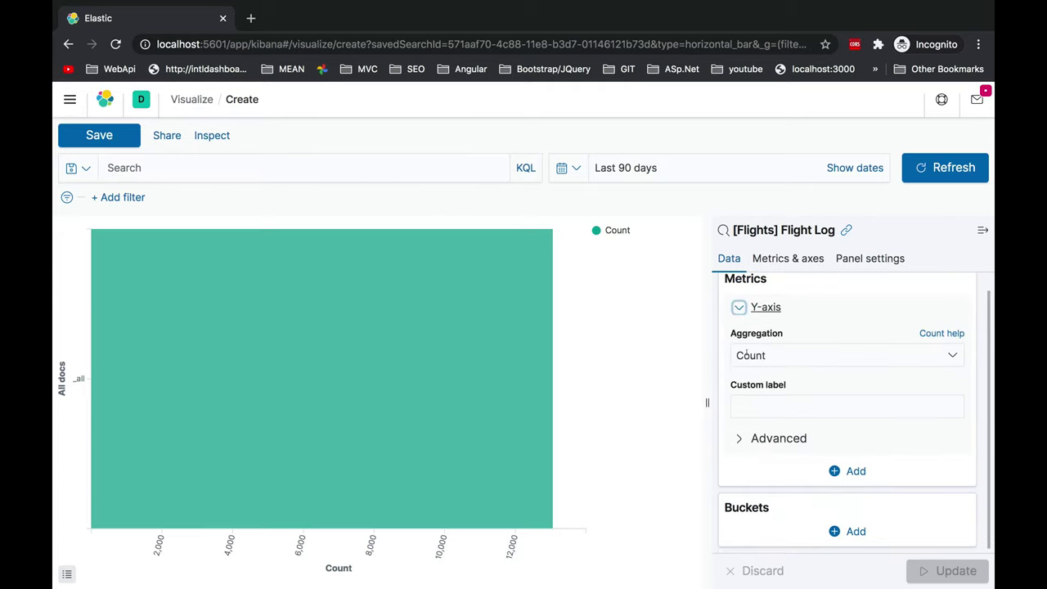
left_click(738, 307)
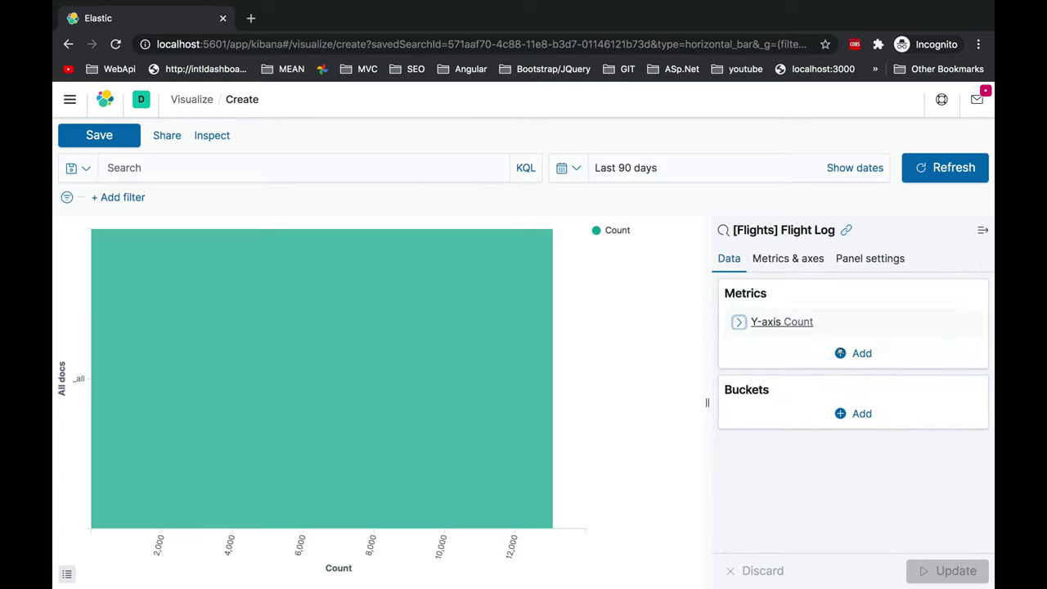
- Add an X-axis Terms bucket on OriginCountry and update, showing five country bars
left_click(861, 413)
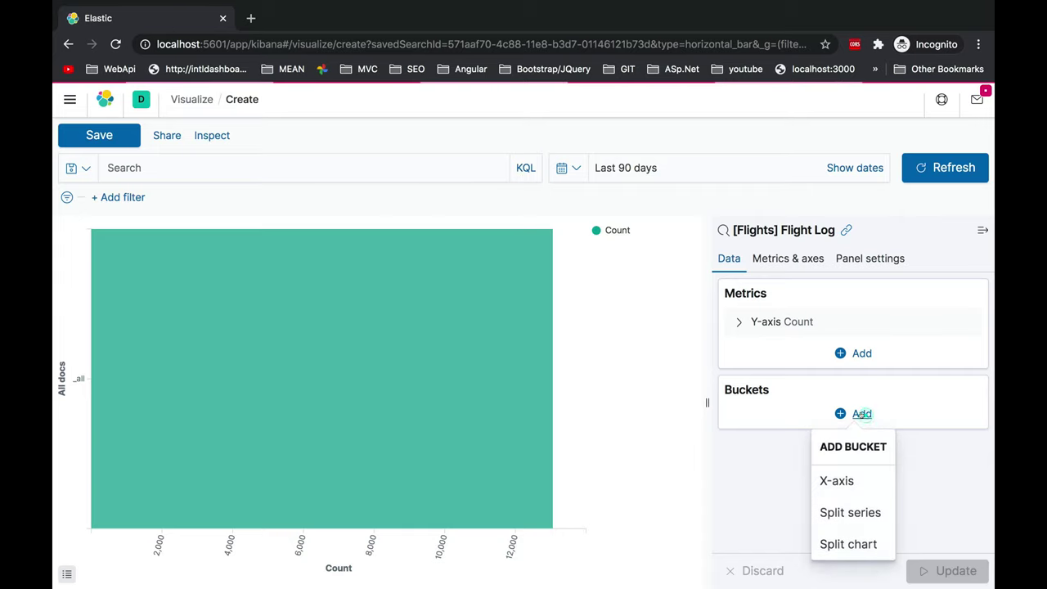
left_click(834, 481)
left_click(824, 467)
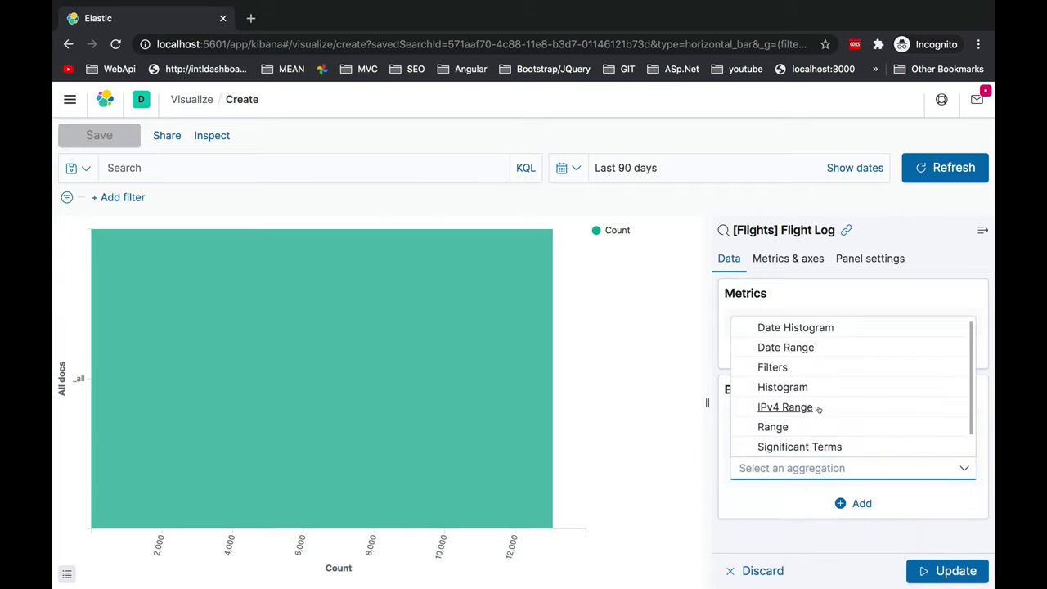
scroll(814, 409, "down", 1)
left_click(785, 447)
scroll(796, 486, "down", 2)
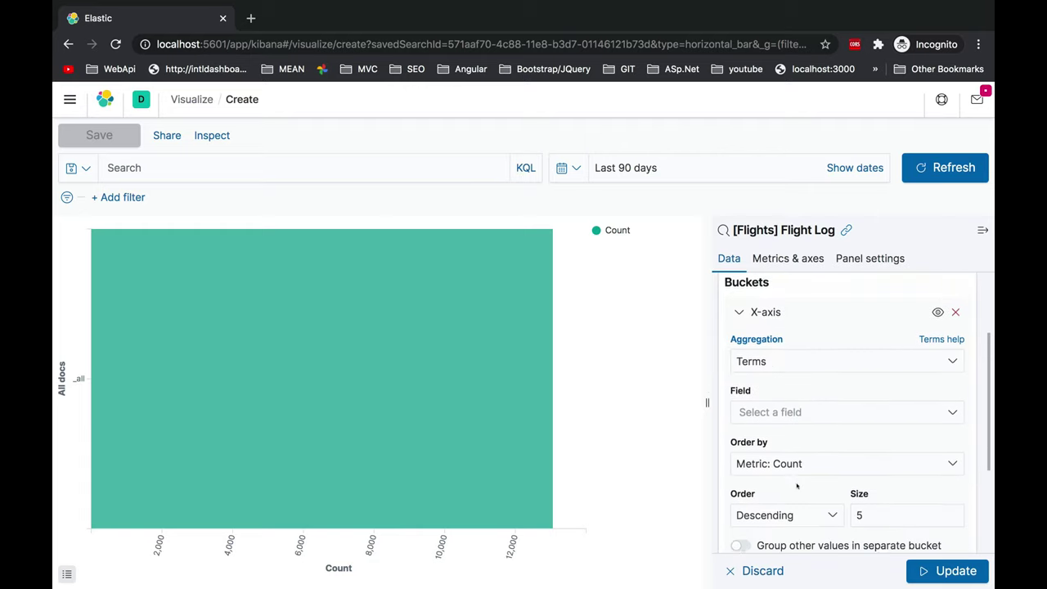
left_click(808, 409)
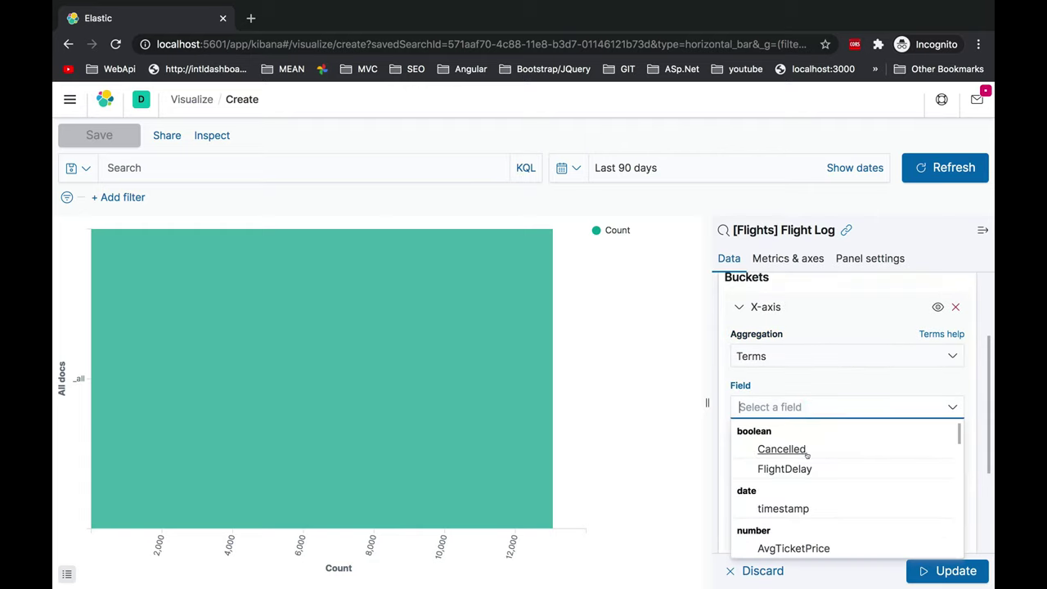
type("ori")
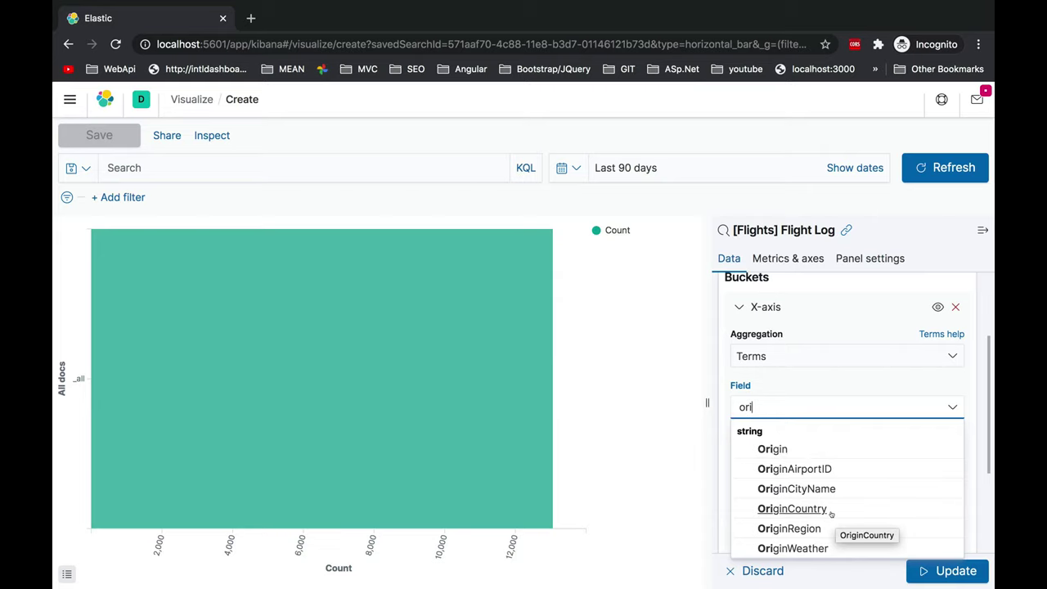
left_click(818, 508)
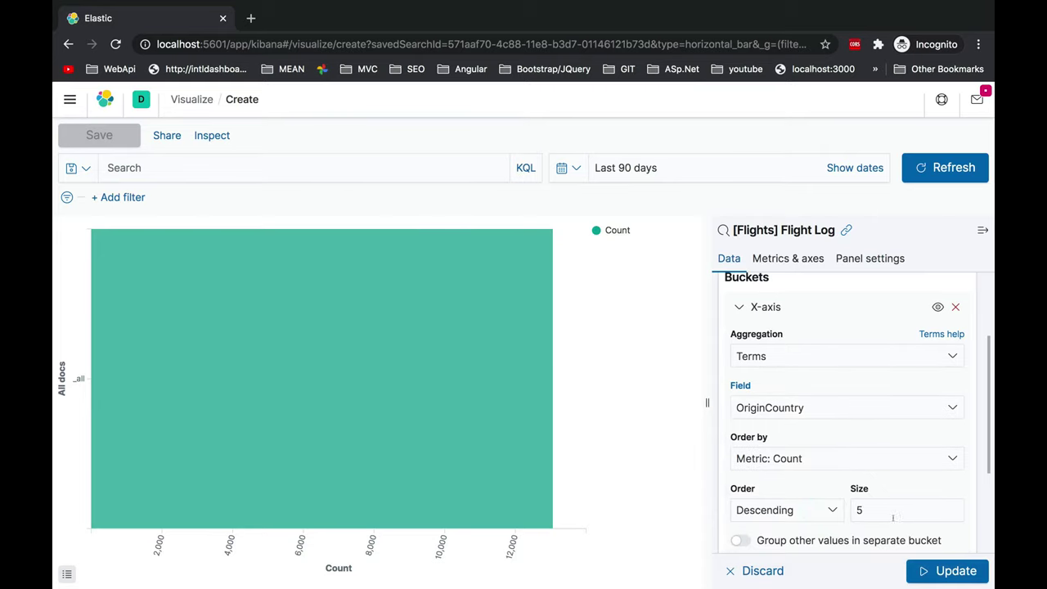
left_click(974, 570)
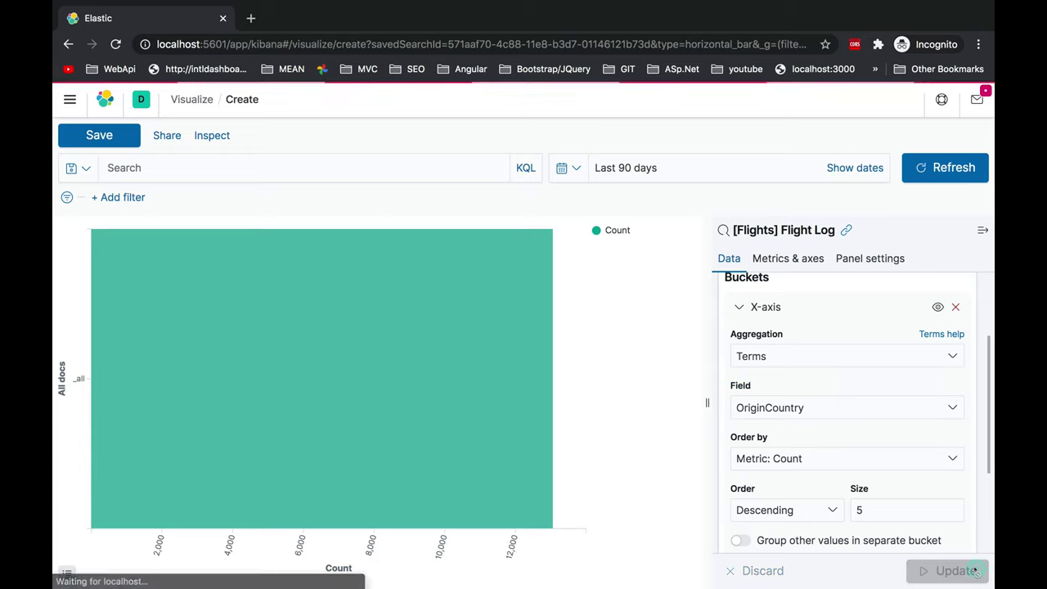
mouse_move(171, 519)
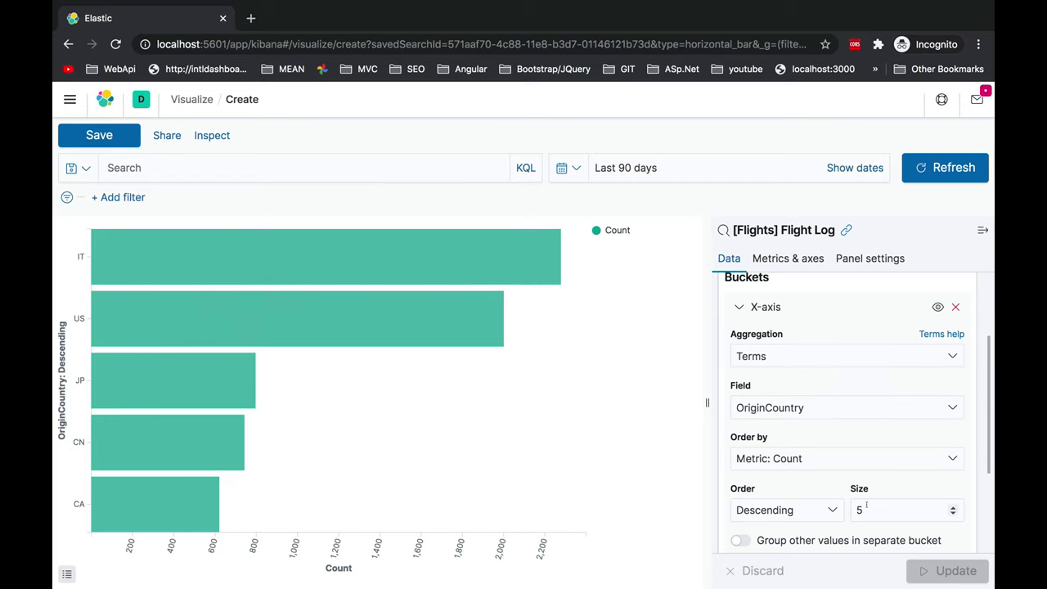
- Set the Terms bucket size to 10 and update the chart
scroll(867, 507, "down", 1)
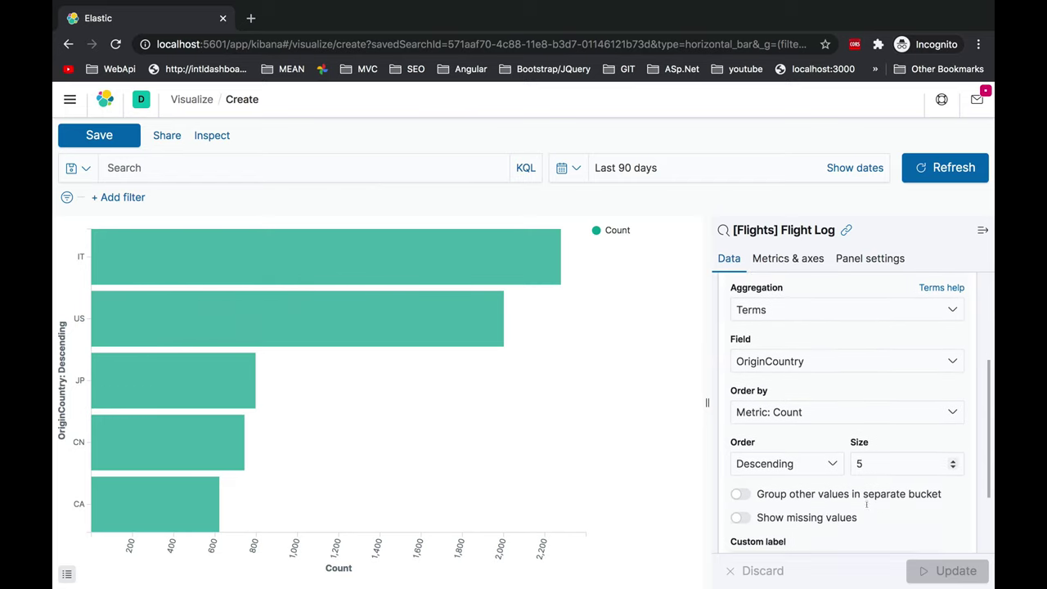
left_click(860, 462)
type("1")
key("Delete")
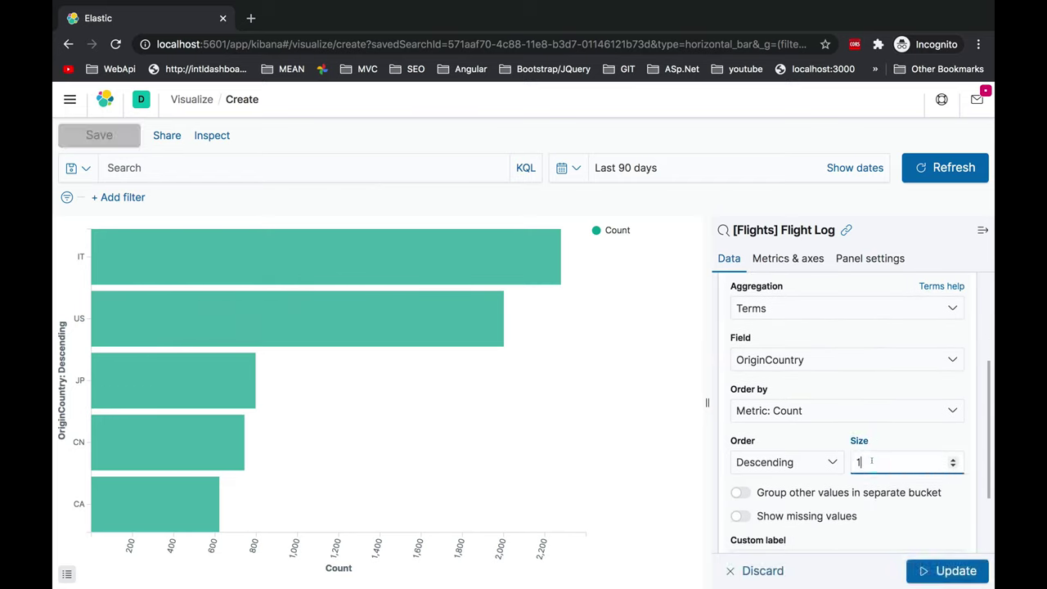
type("0")
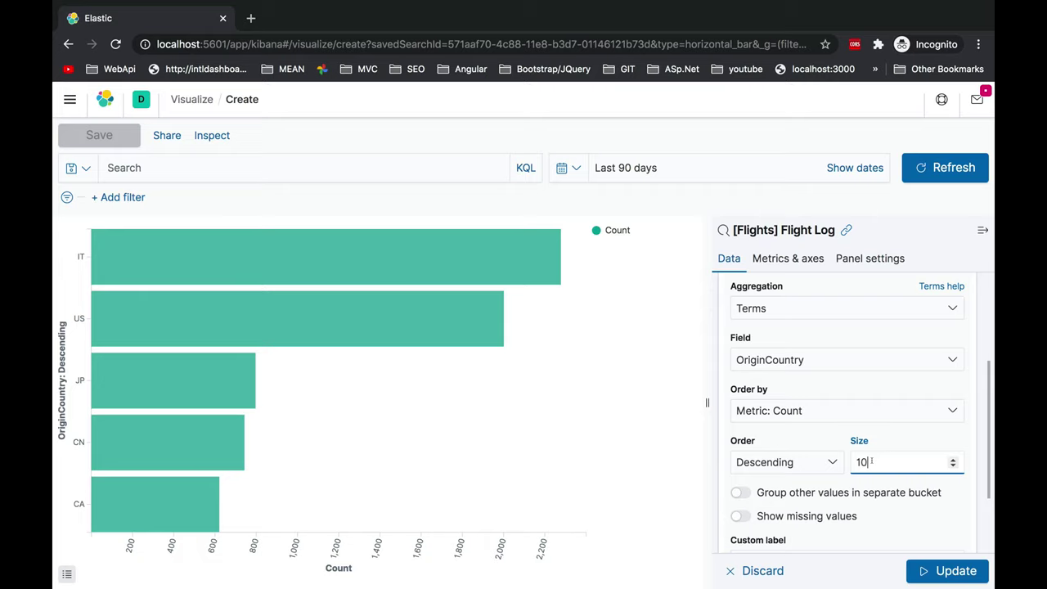
left_click(926, 571)
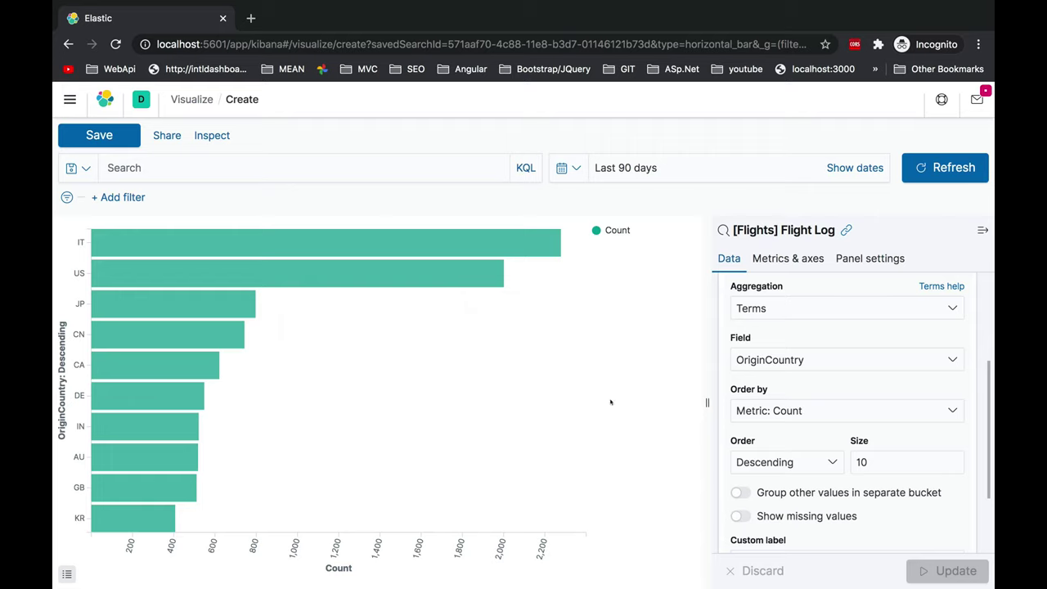
- Change the bucket field from OriginCountry to OriginCityName and update, showing ten cities
scroll(776, 423, "up", 1)
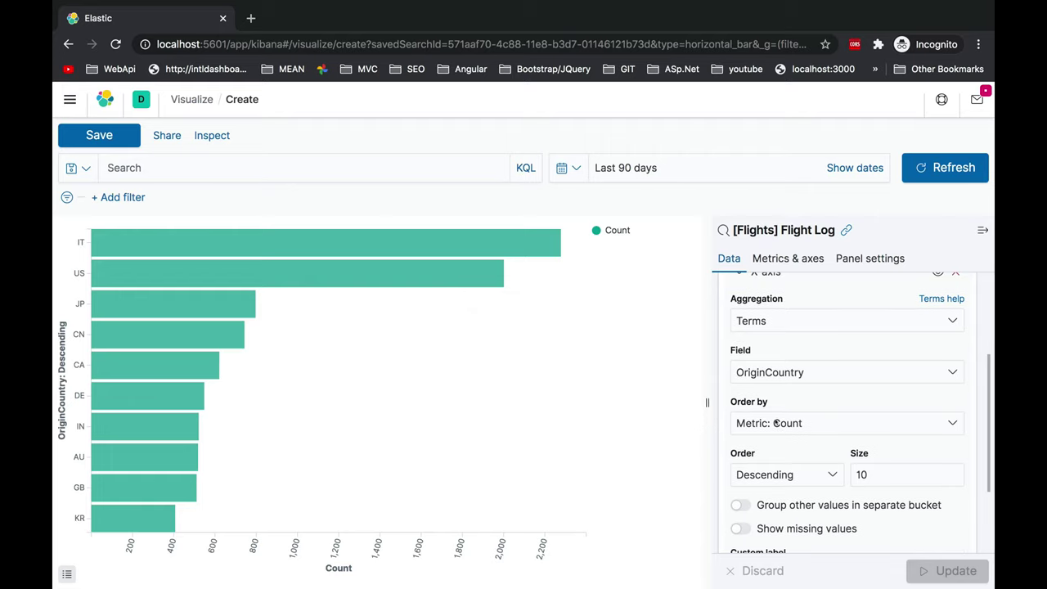
left_click(789, 379)
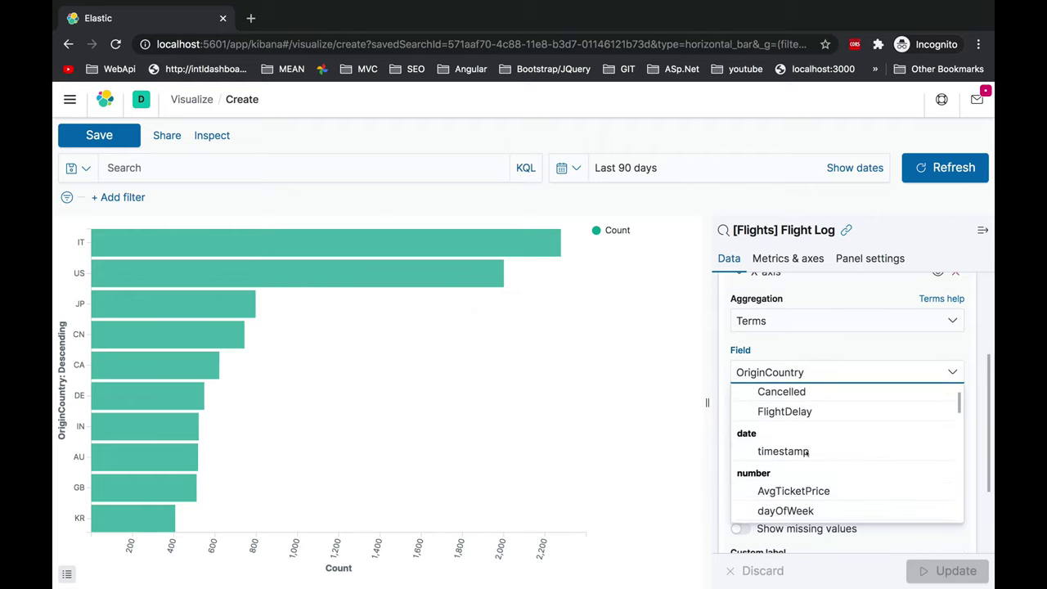
type("origin")
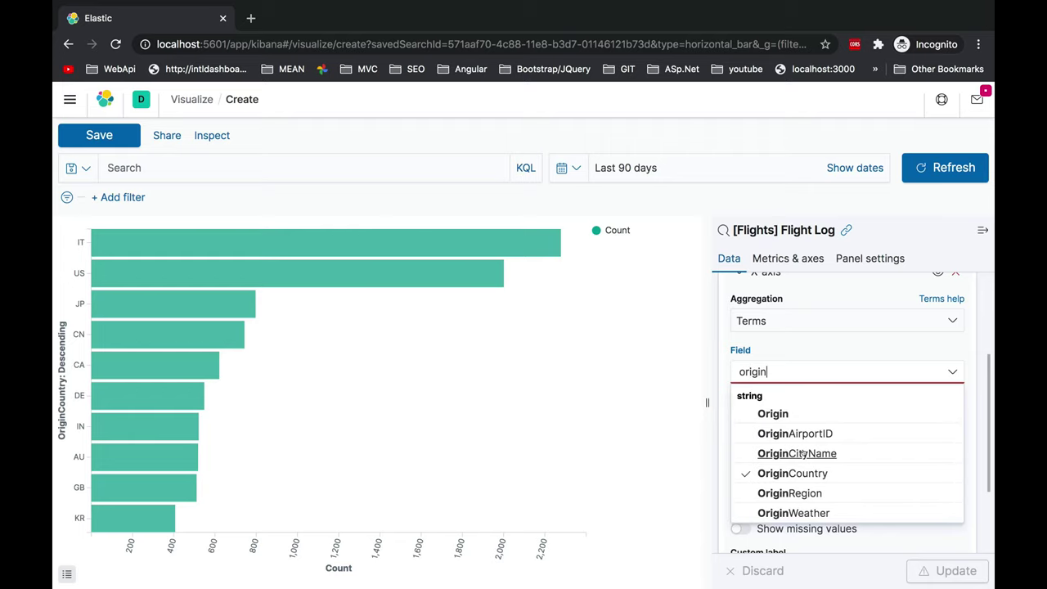
left_click(822, 455)
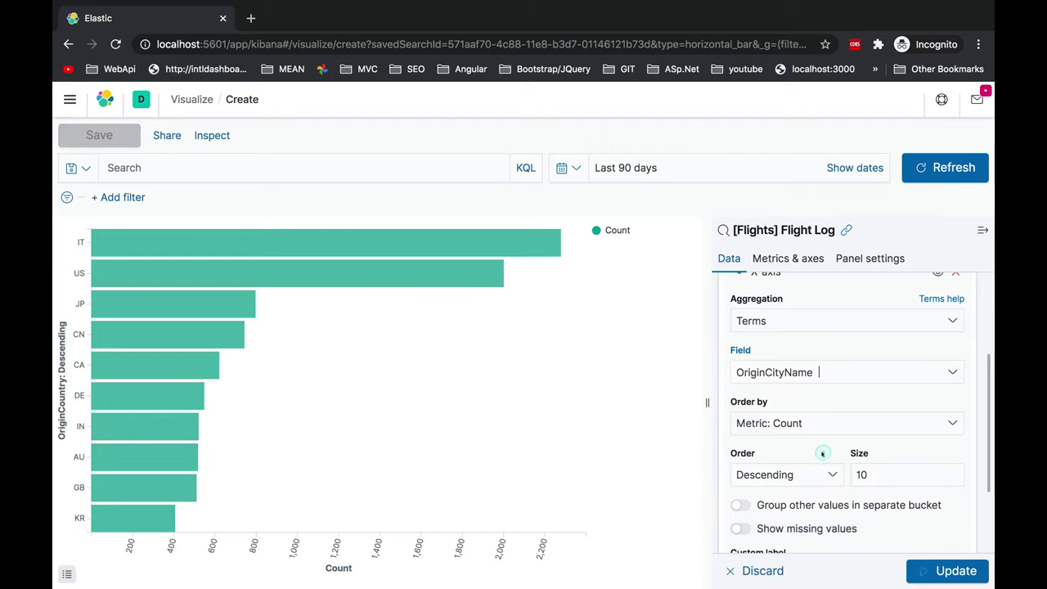
left_click(948, 571)
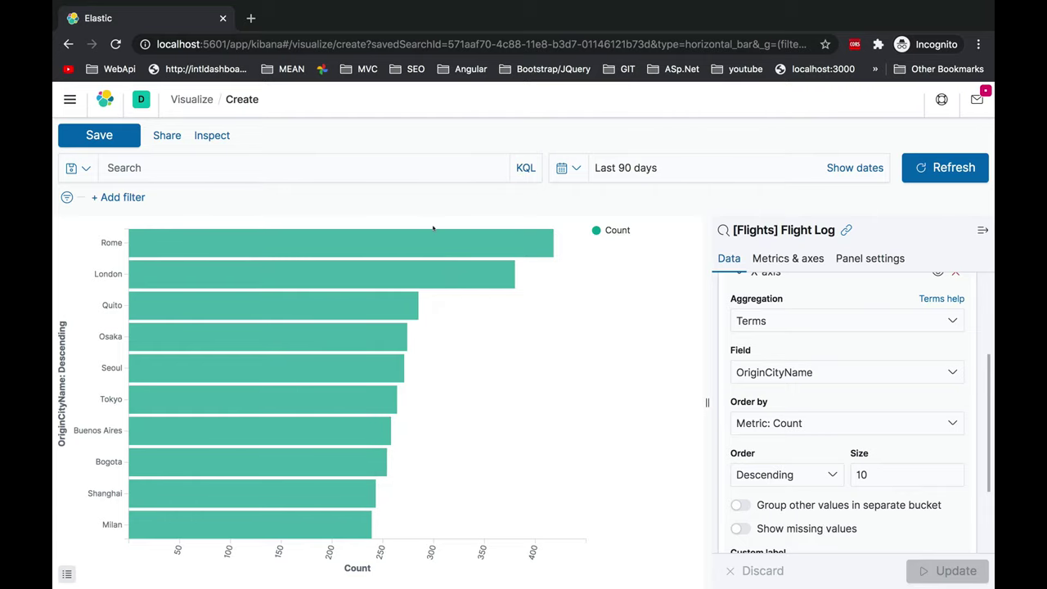
mouse_move(428, 230)
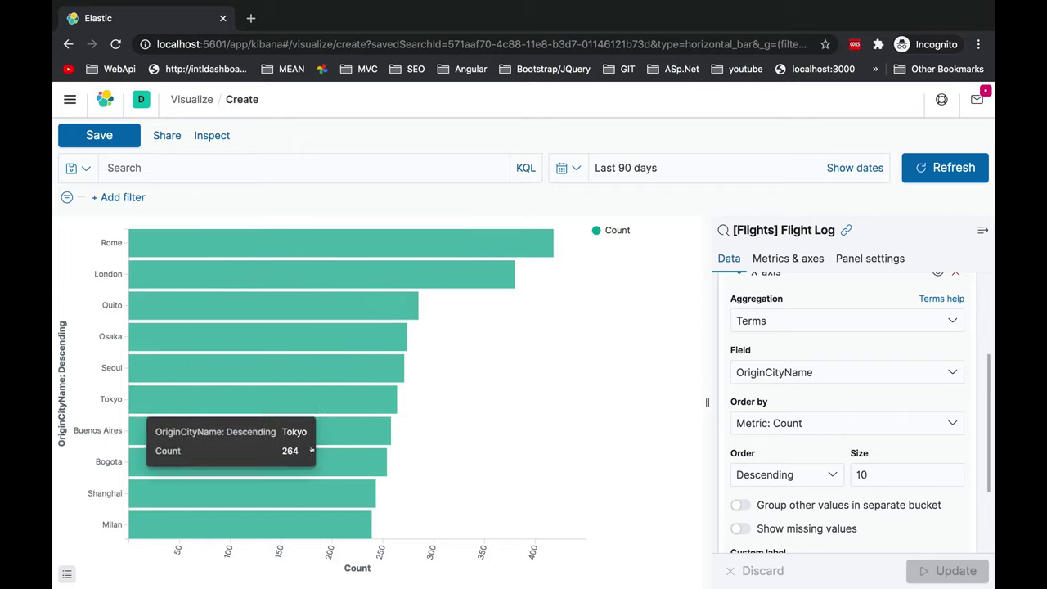
mouse_move(313, 451)
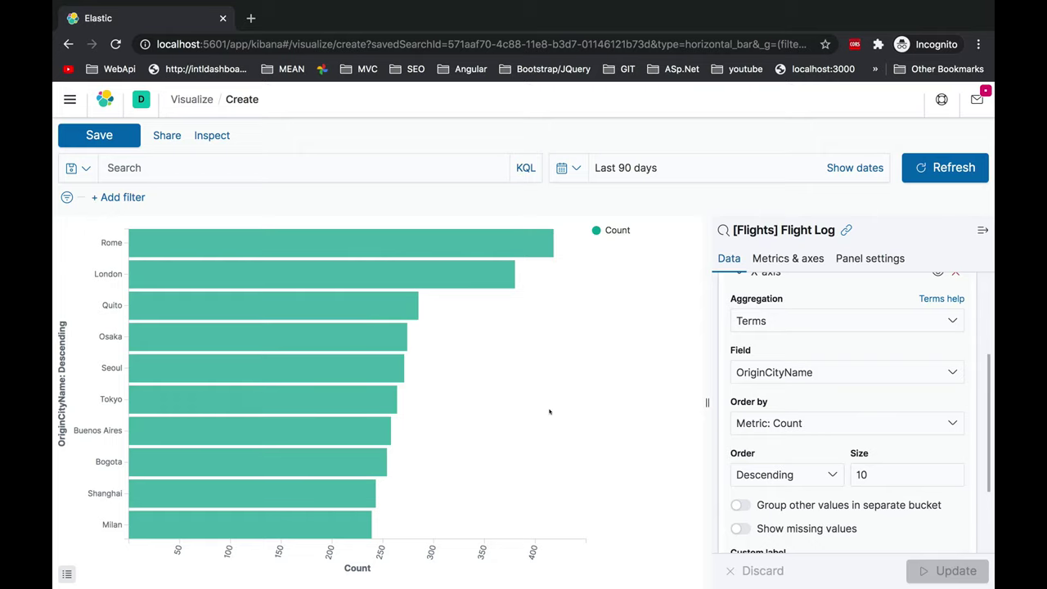
scroll(777, 343, "down", 3)
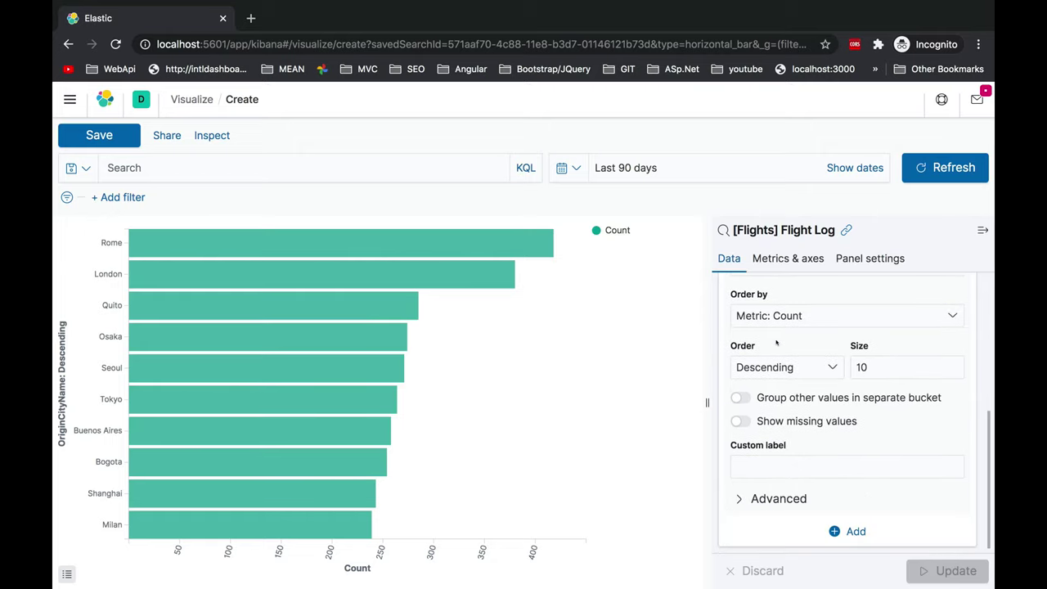
scroll(776, 343, "up", 5)
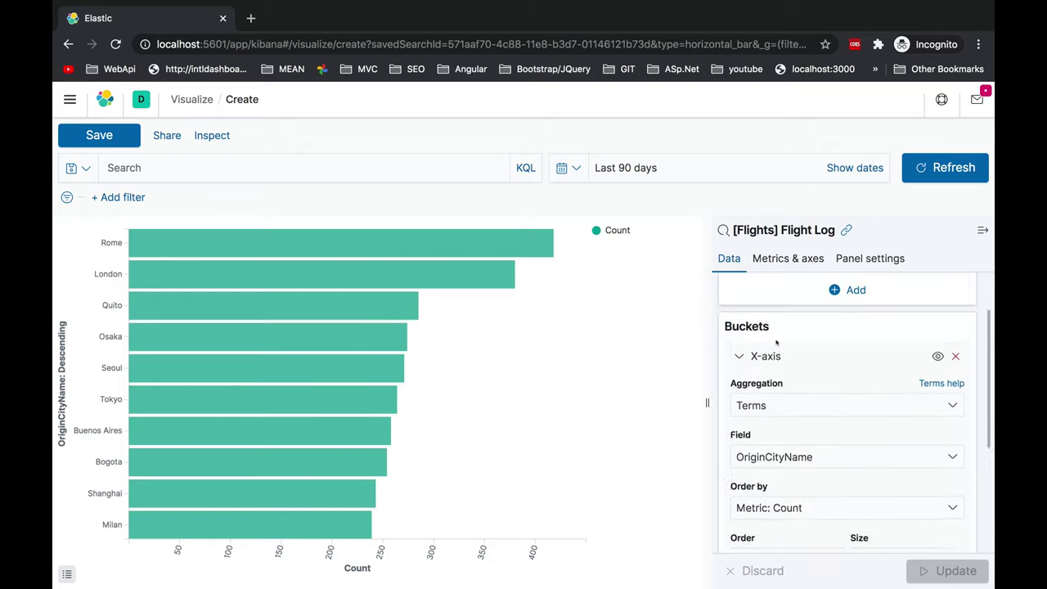
left_click(802, 259)
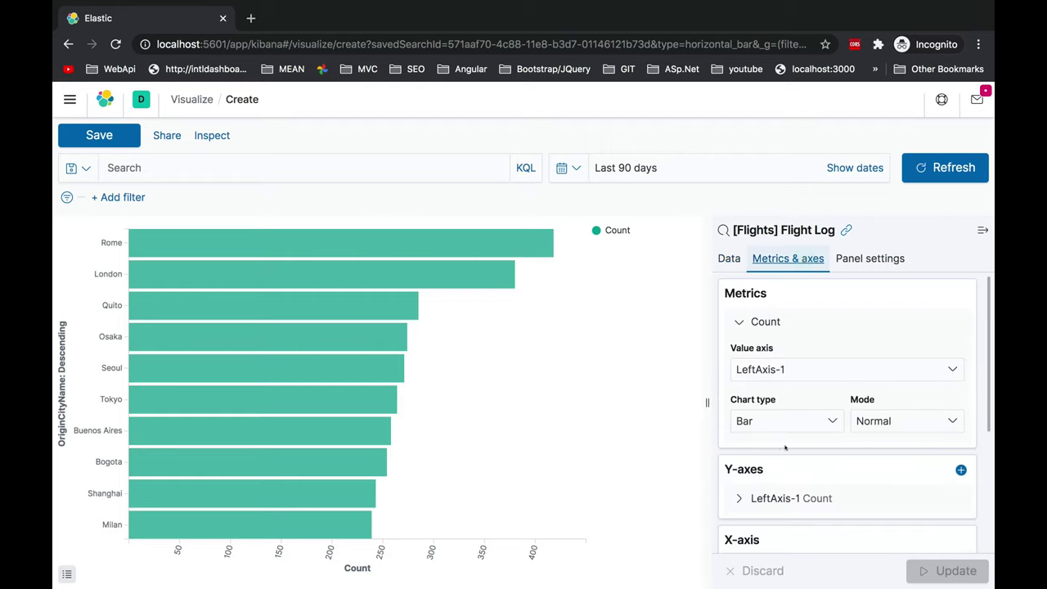
scroll(785, 447, "down", 1)
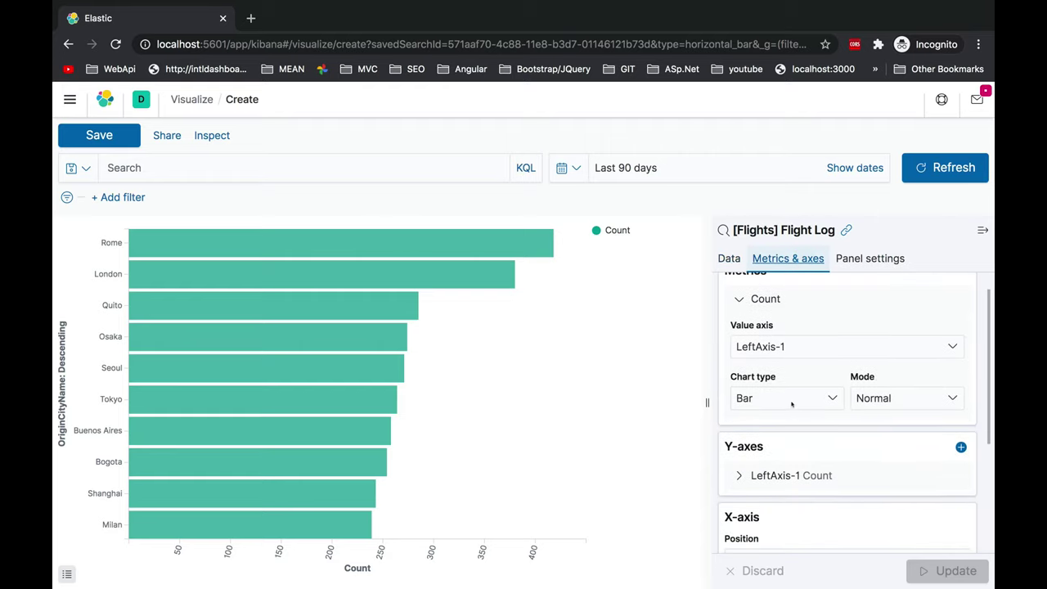
left_click(791, 401)
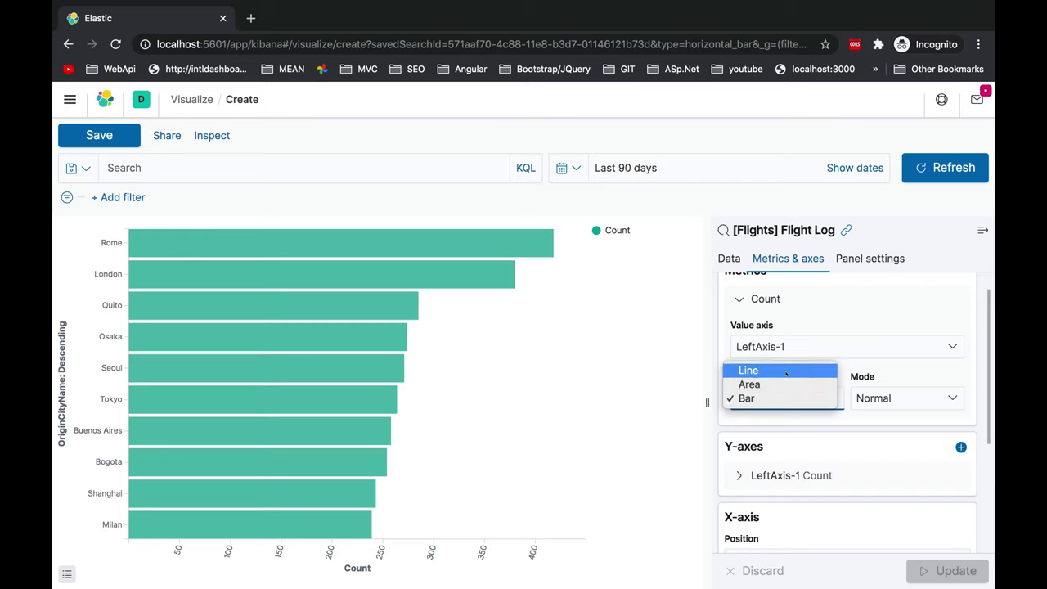
left_click(790, 385)
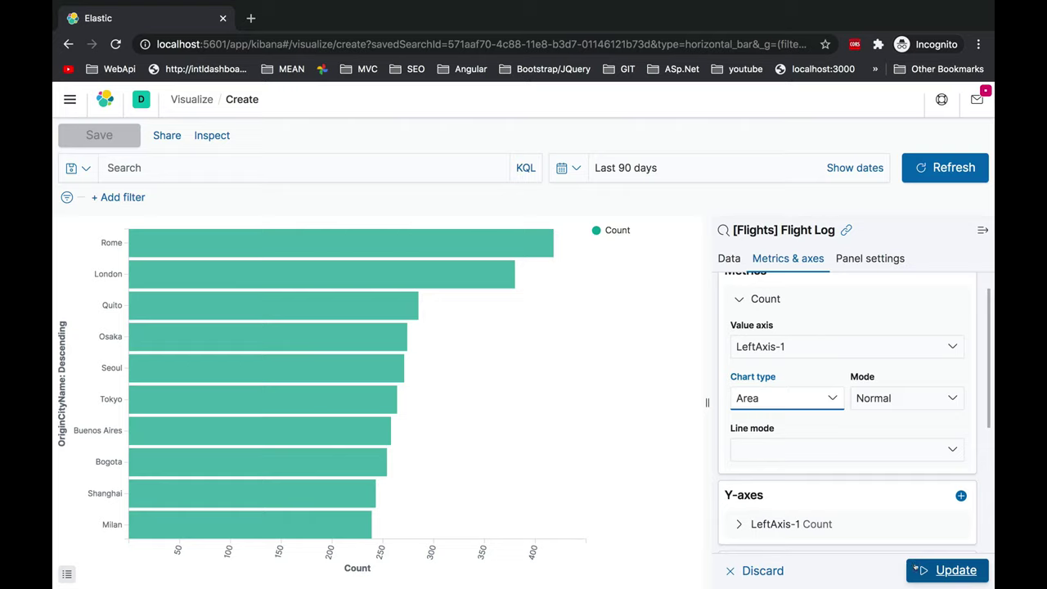
left_click(916, 570)
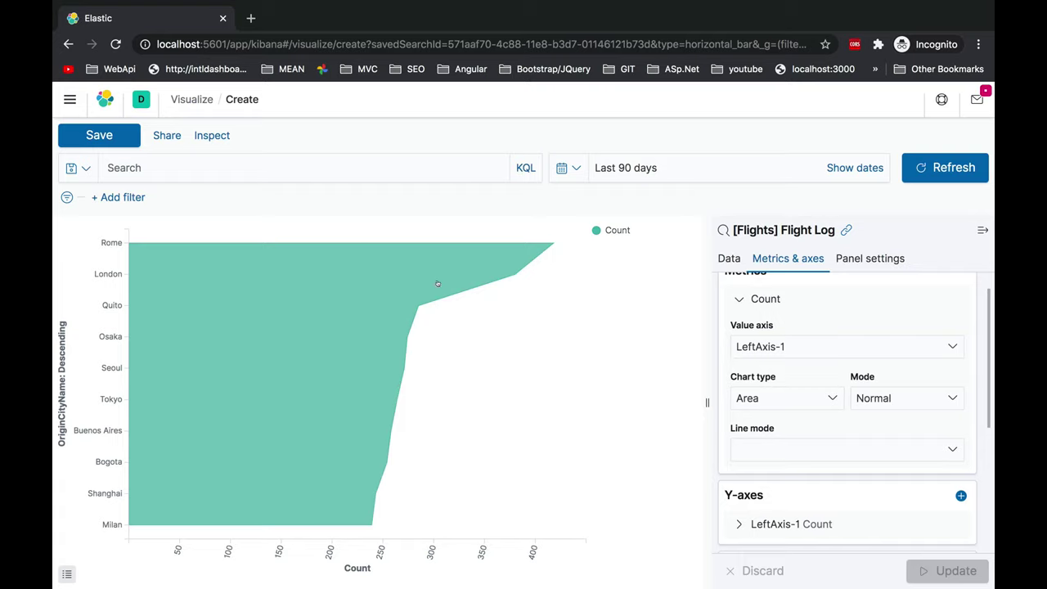
mouse_move(514, 276)
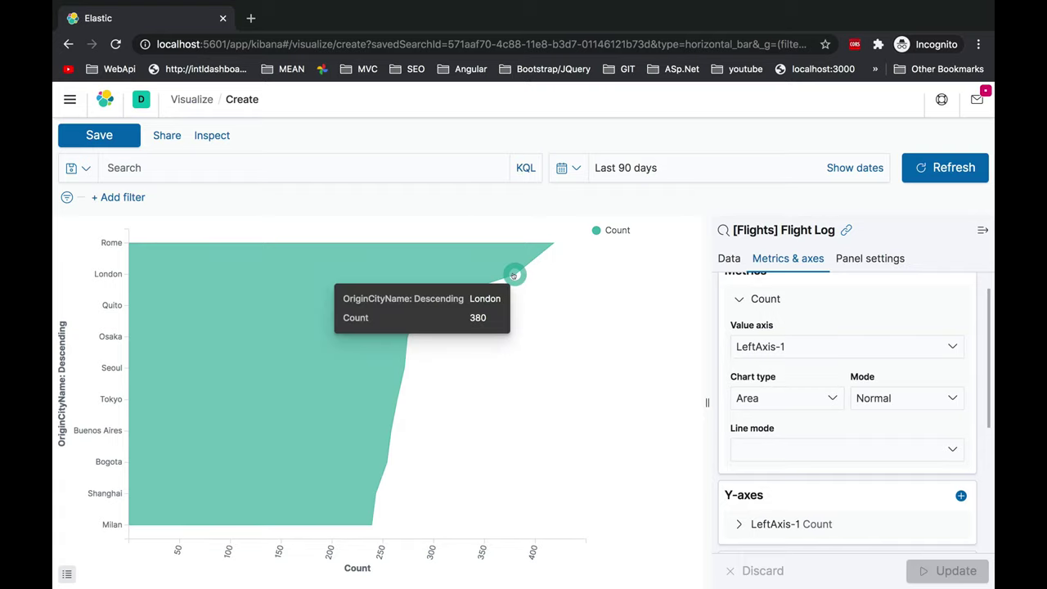
mouse_move(406, 304)
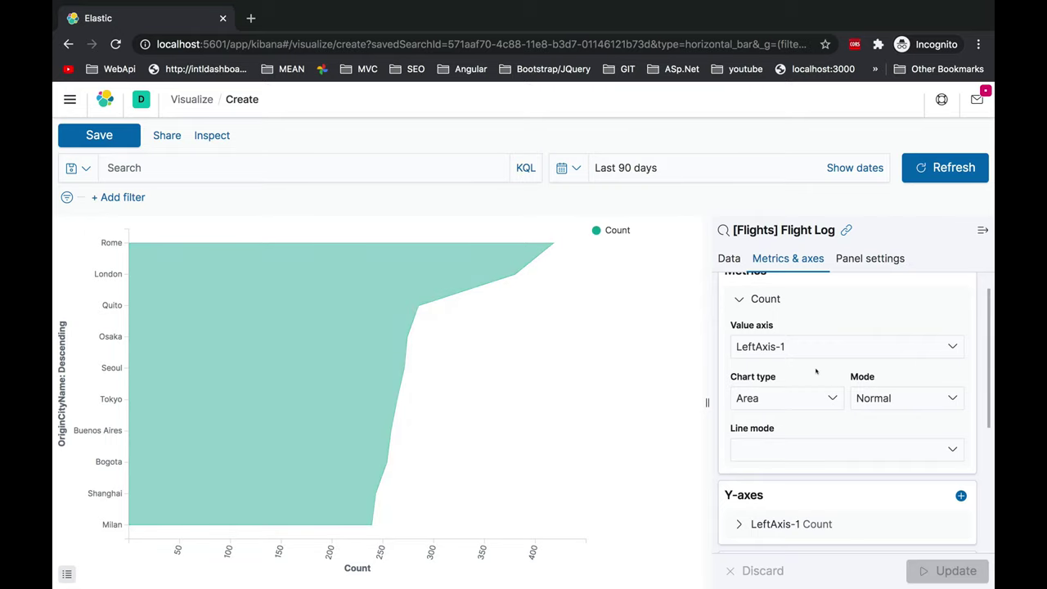
left_click(795, 397)
left_click(761, 383)
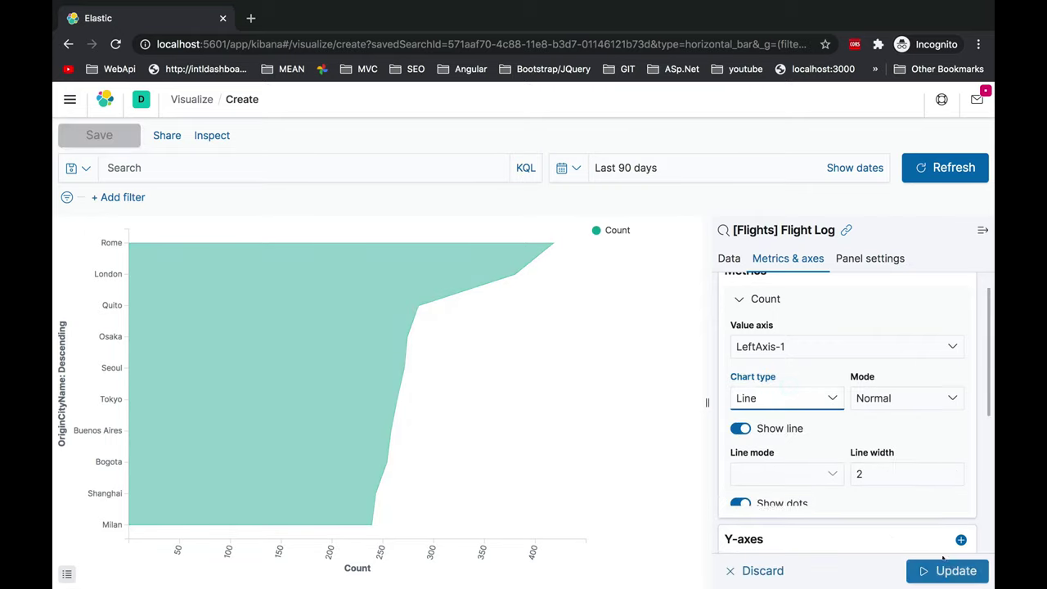
left_click(951, 571)
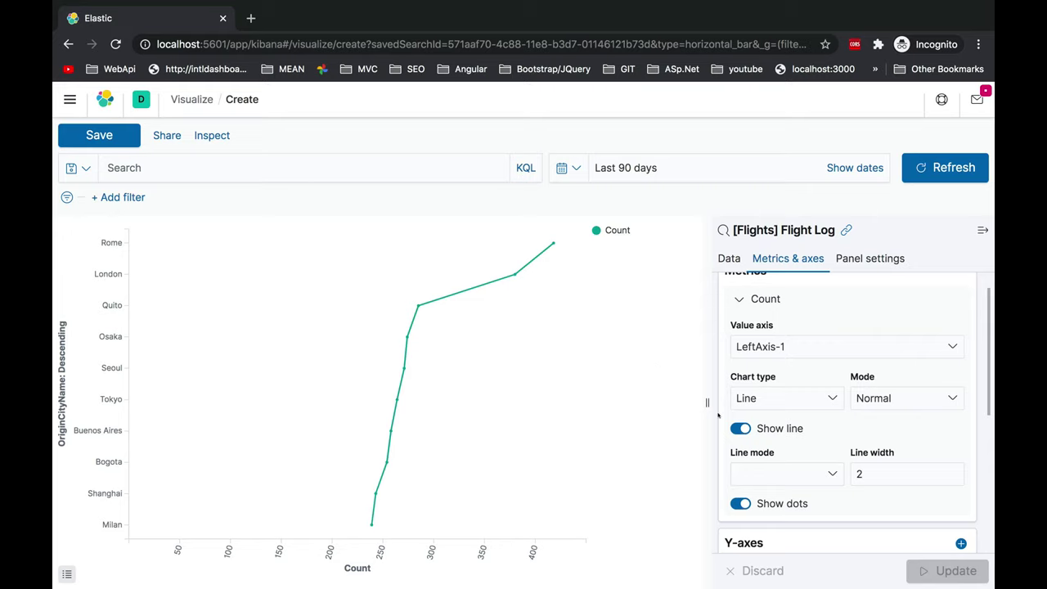
left_click(754, 402)
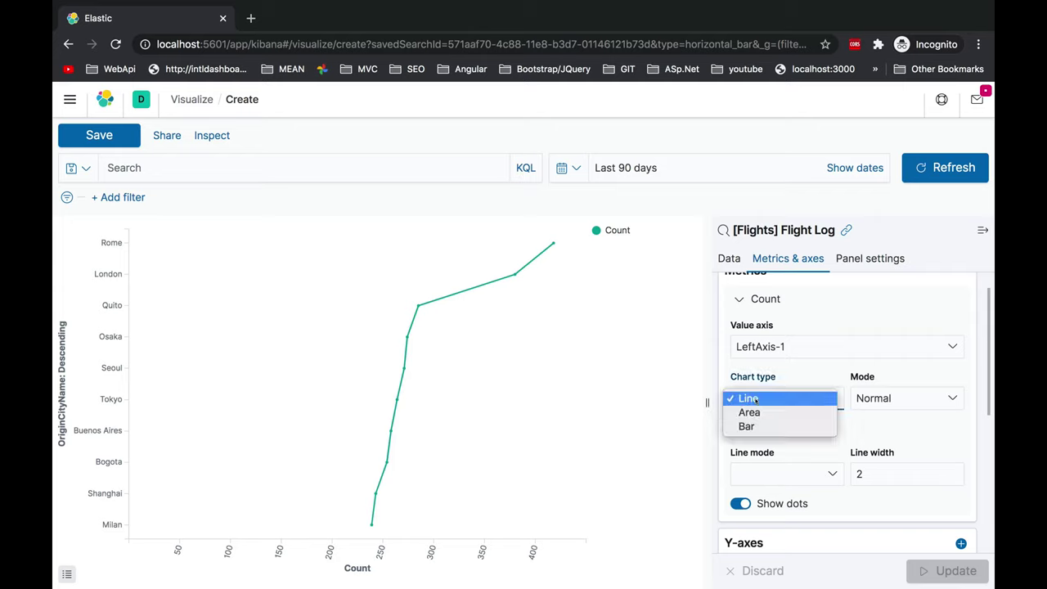
left_click(751, 425)
left_click(914, 566)
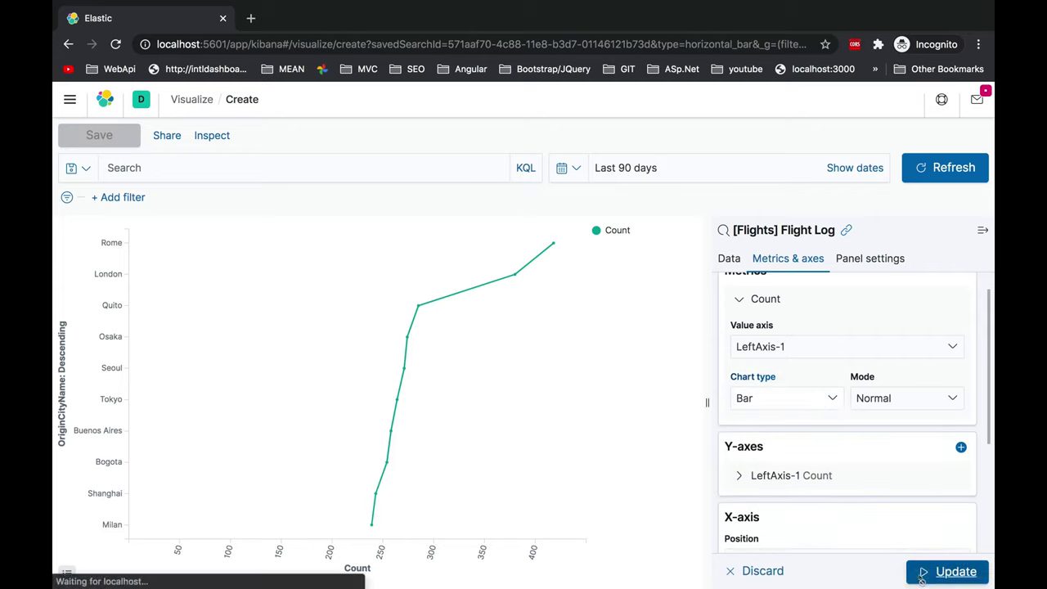
- Set the X-axis position to Top, after trying Right and Bottom, and apply it
scroll(806, 322, "up", 1)
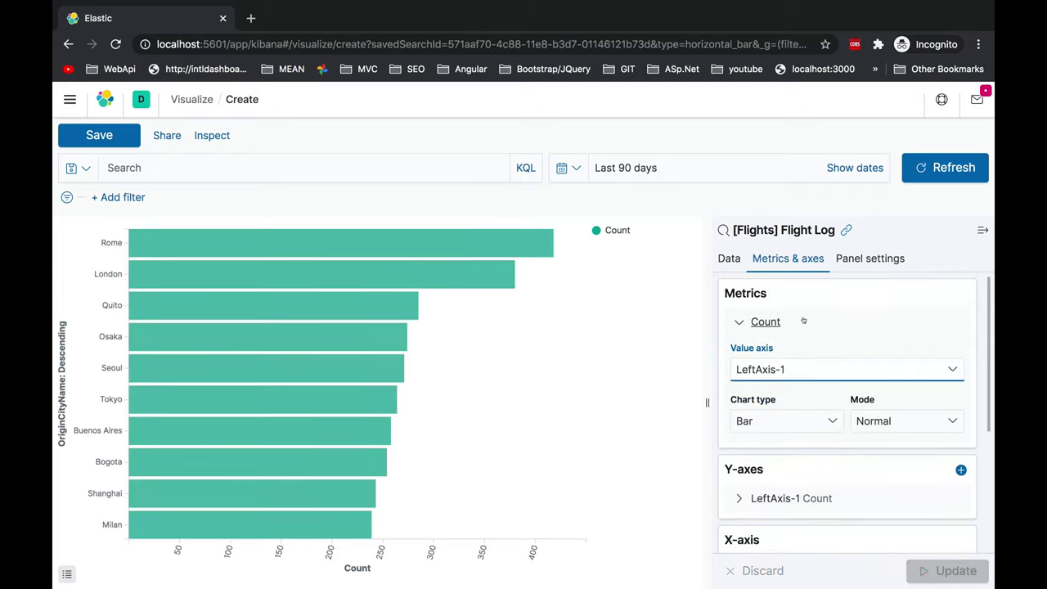
scroll(805, 321, "down", 2)
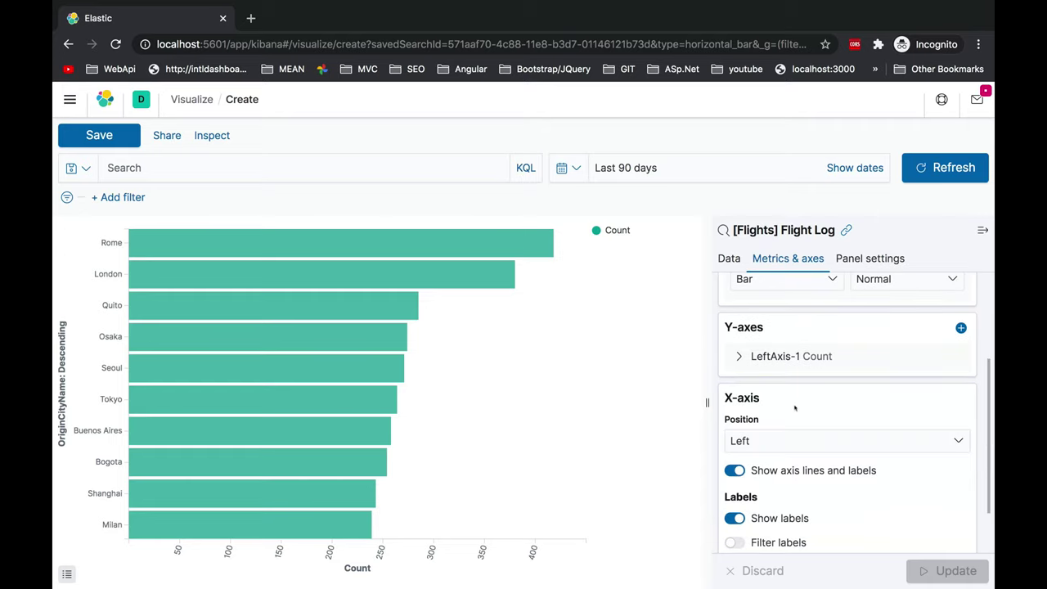
left_click(789, 441)
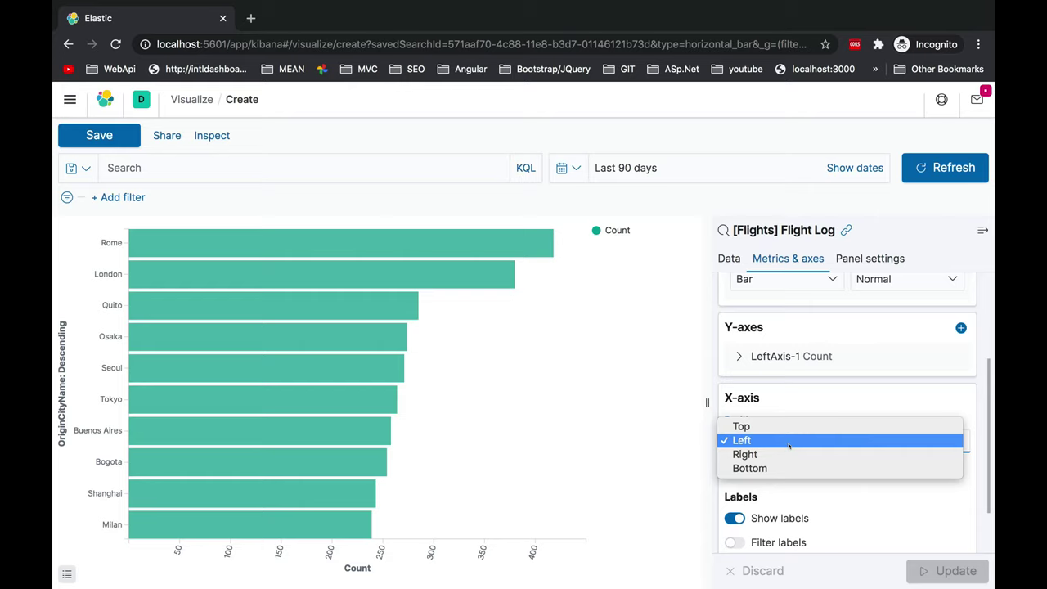
left_click(787, 453)
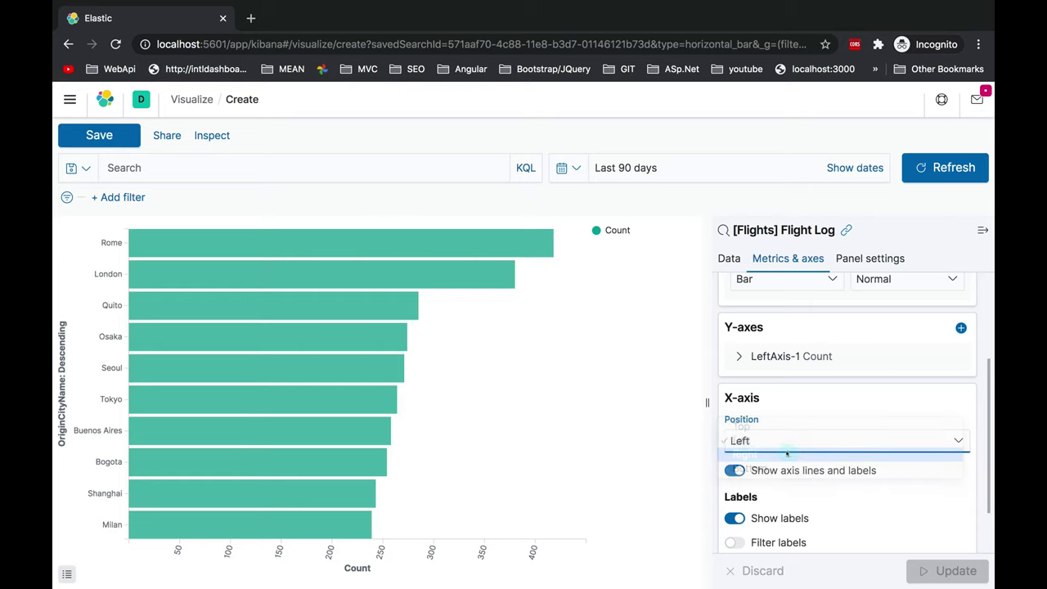
left_click(932, 572)
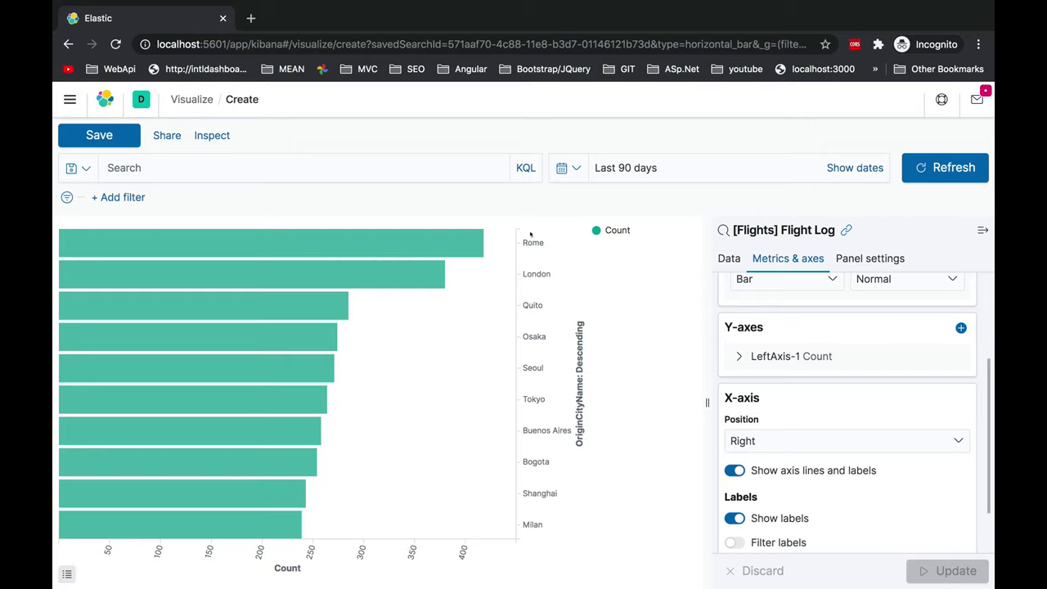
left_click(765, 441)
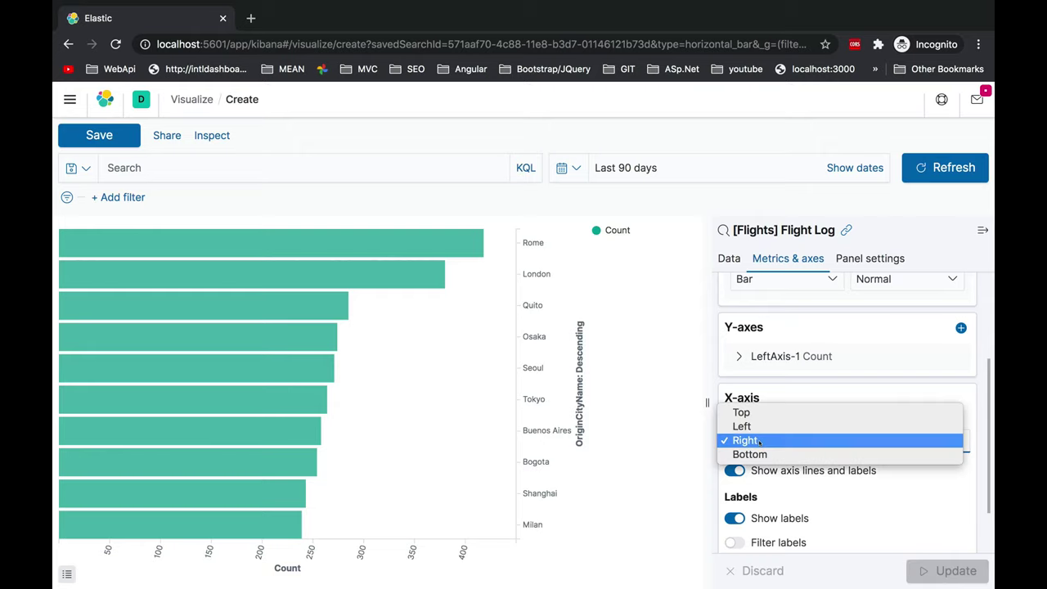
left_click(763, 452)
left_click(763, 442)
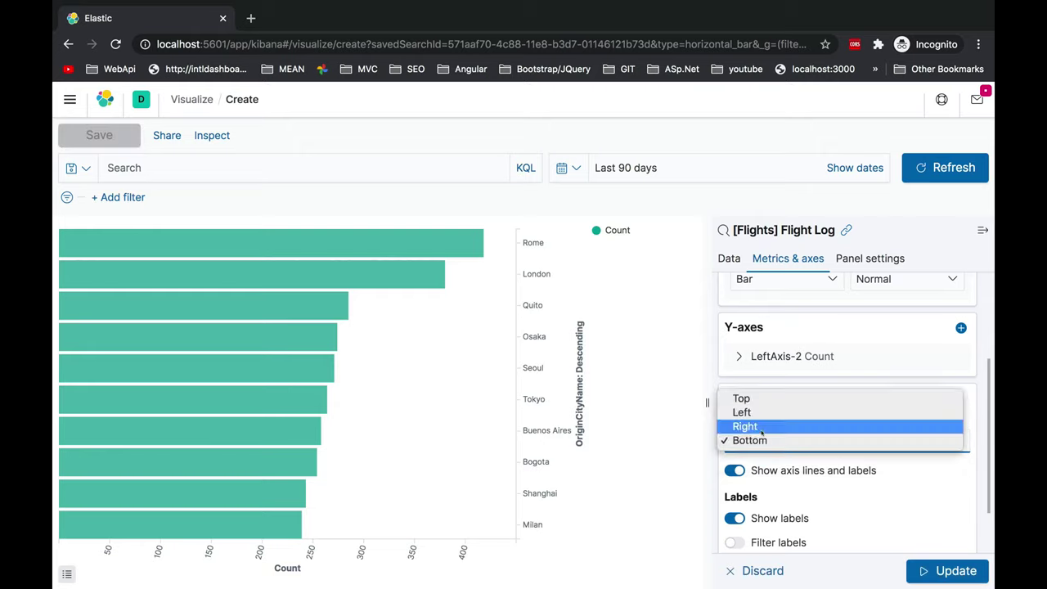
left_click(765, 397)
left_click(931, 570)
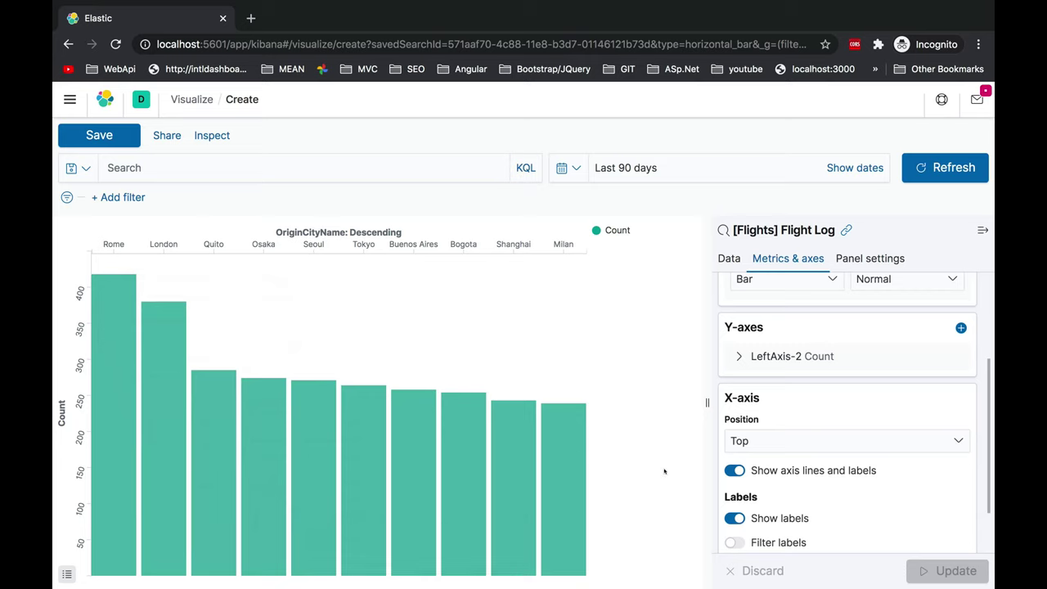
scroll(845, 500, "down", 2)
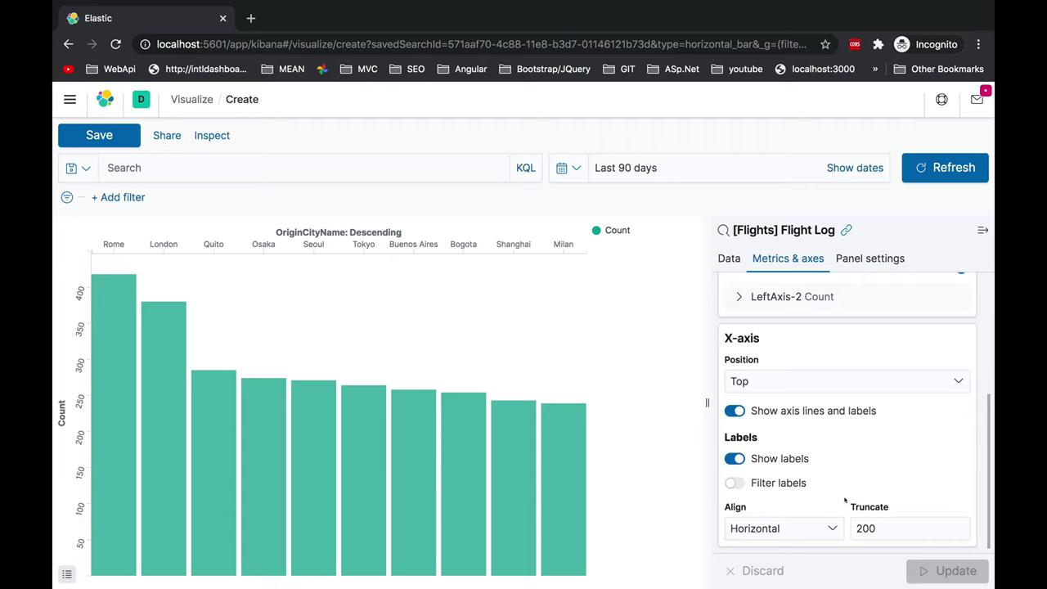
scroll(832, 498, "up", 5)
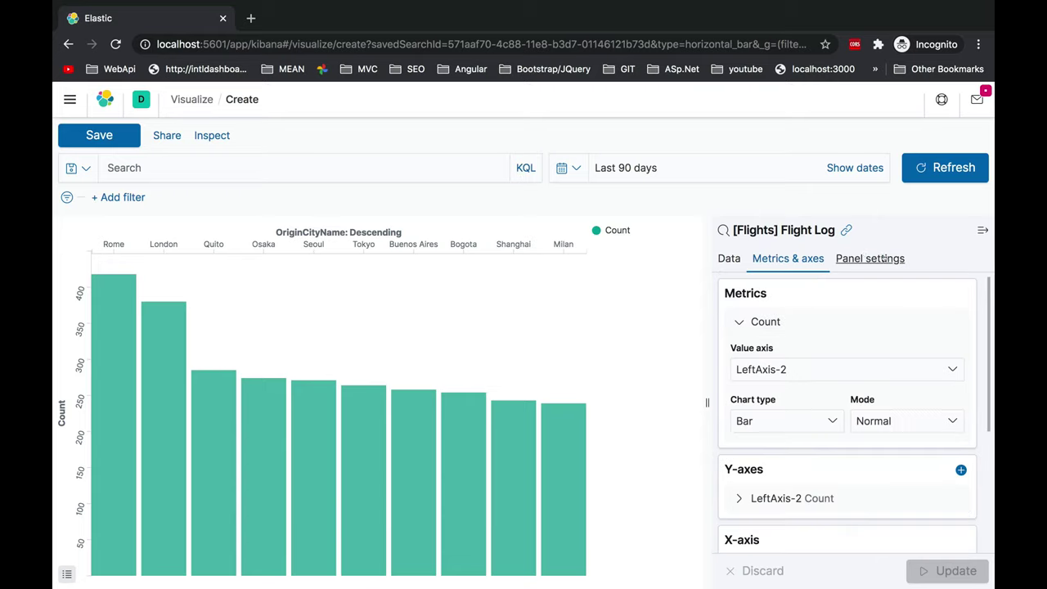
- Set the legend position to Left in Panel settings and apply it
left_click(886, 258)
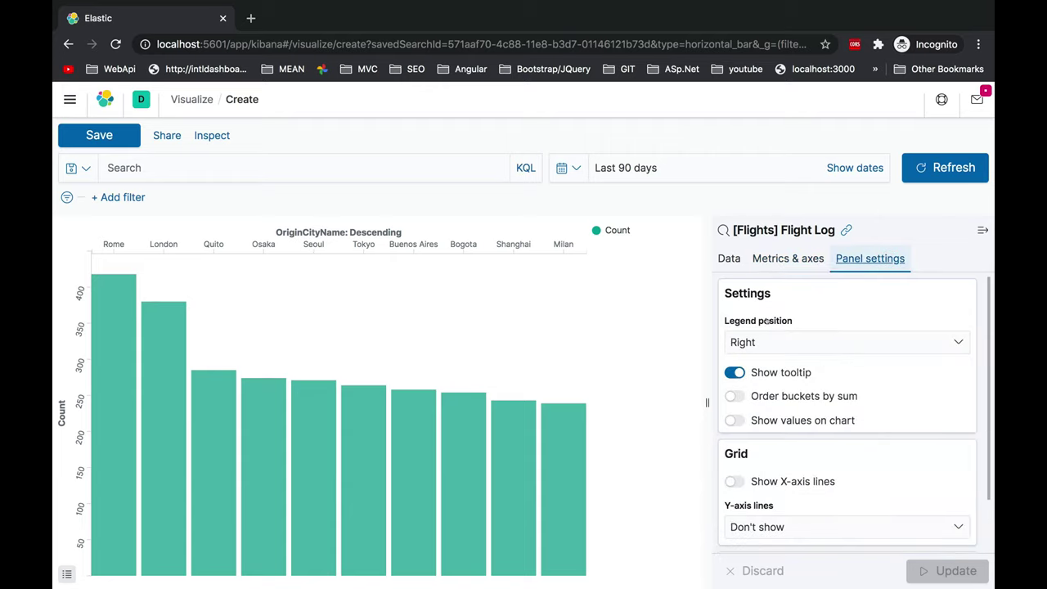
left_click(770, 340)
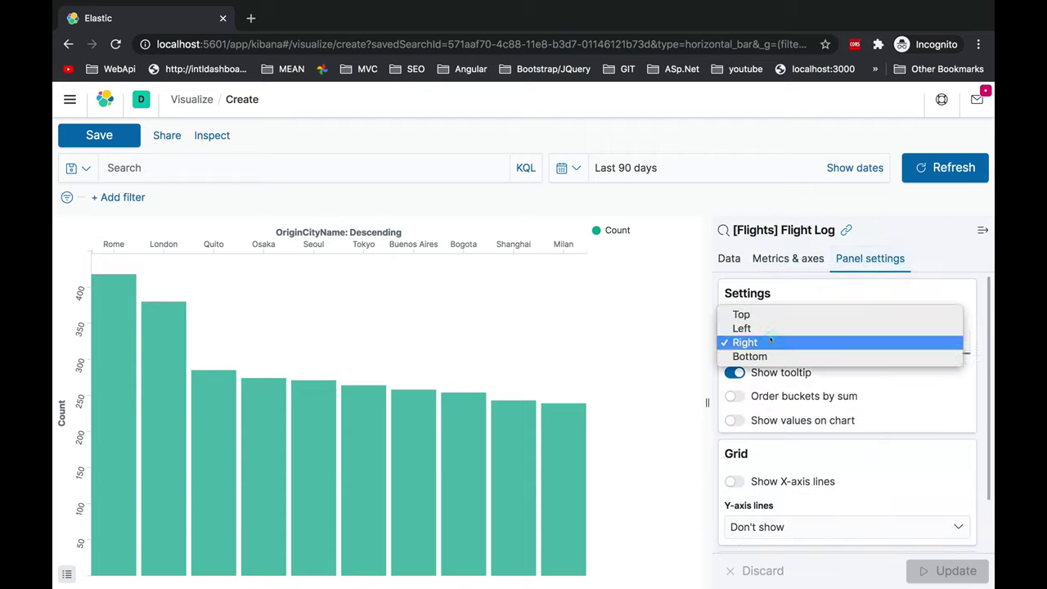
left_click(762, 331)
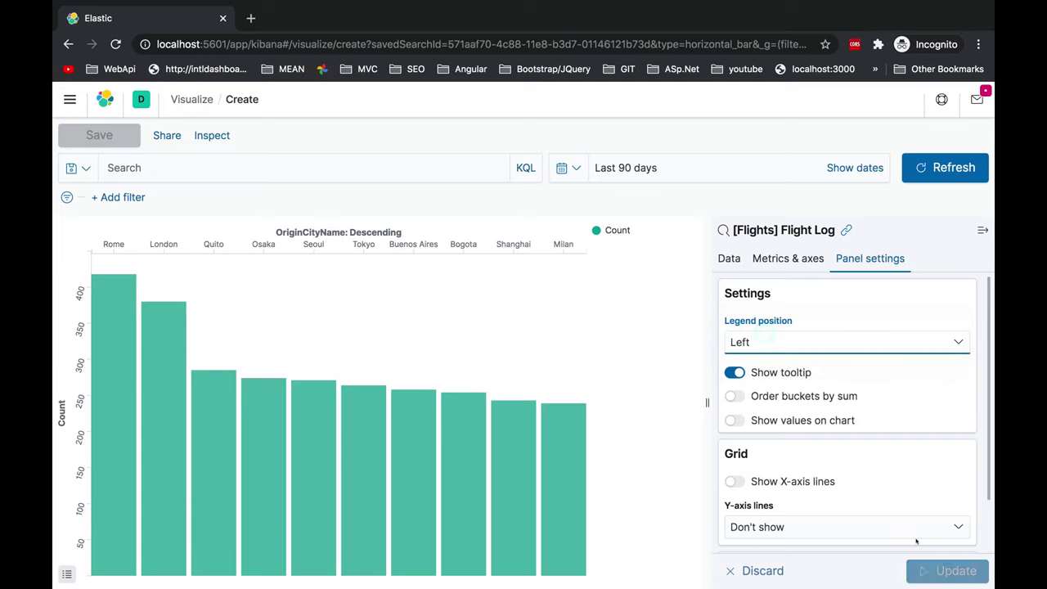
left_click(943, 572)
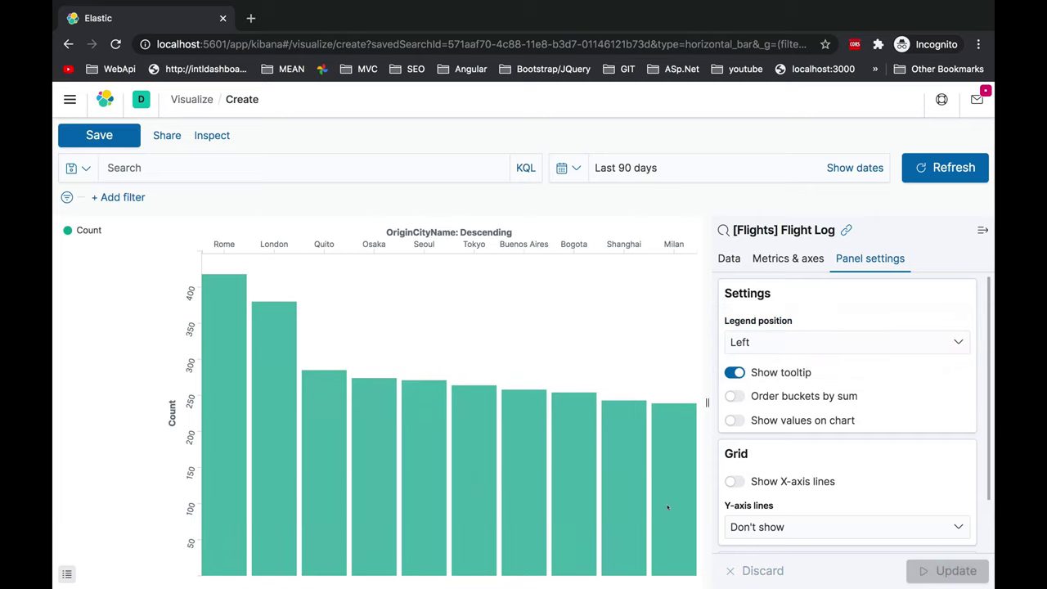
mouse_move(286, 385)
mouse_move(204, 427)
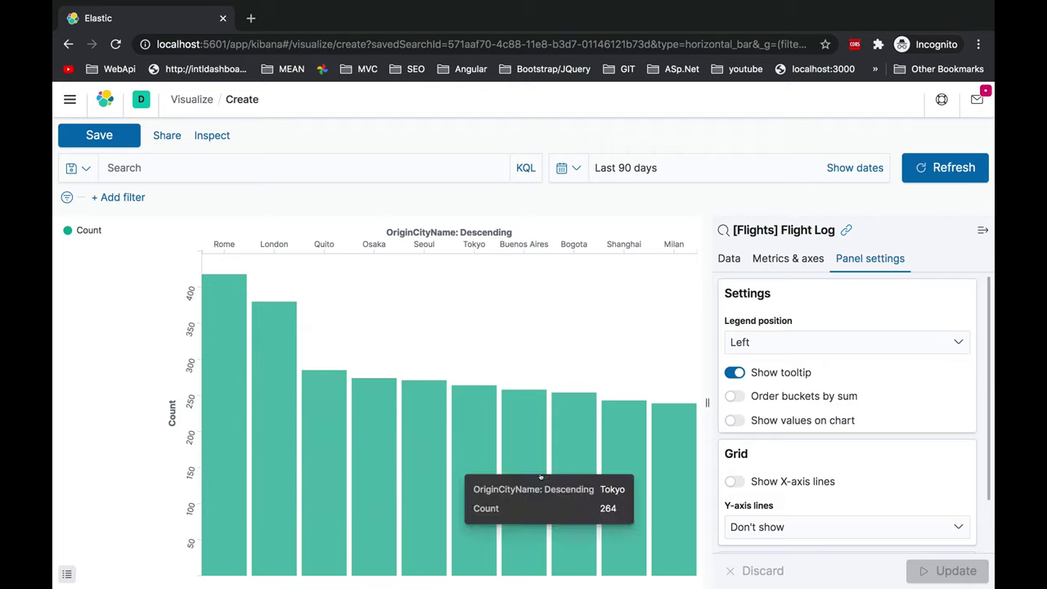
scroll(802, 502, "down", 2)
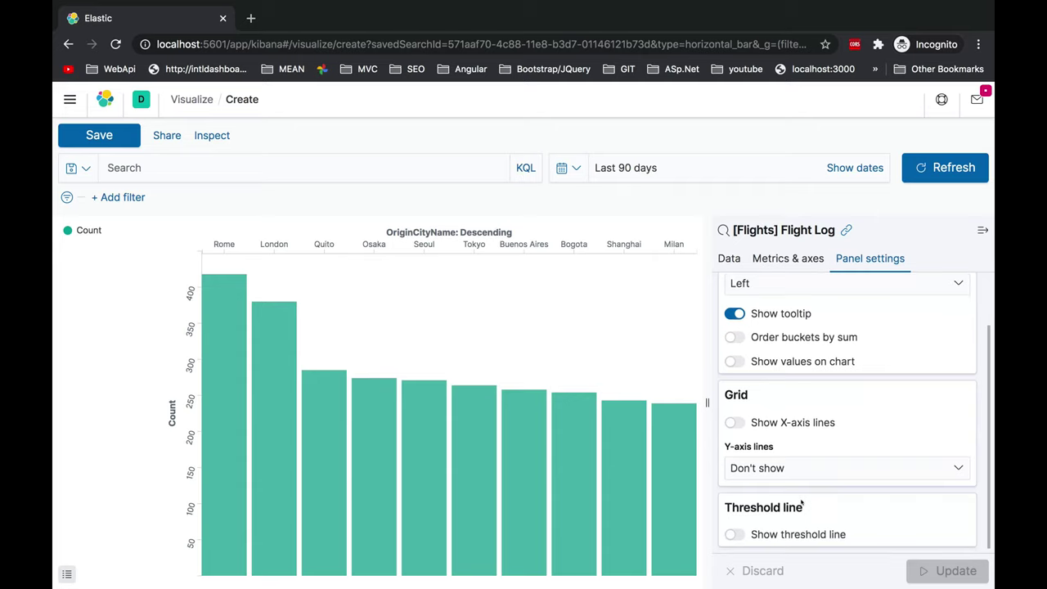
mouse_move(582, 439)
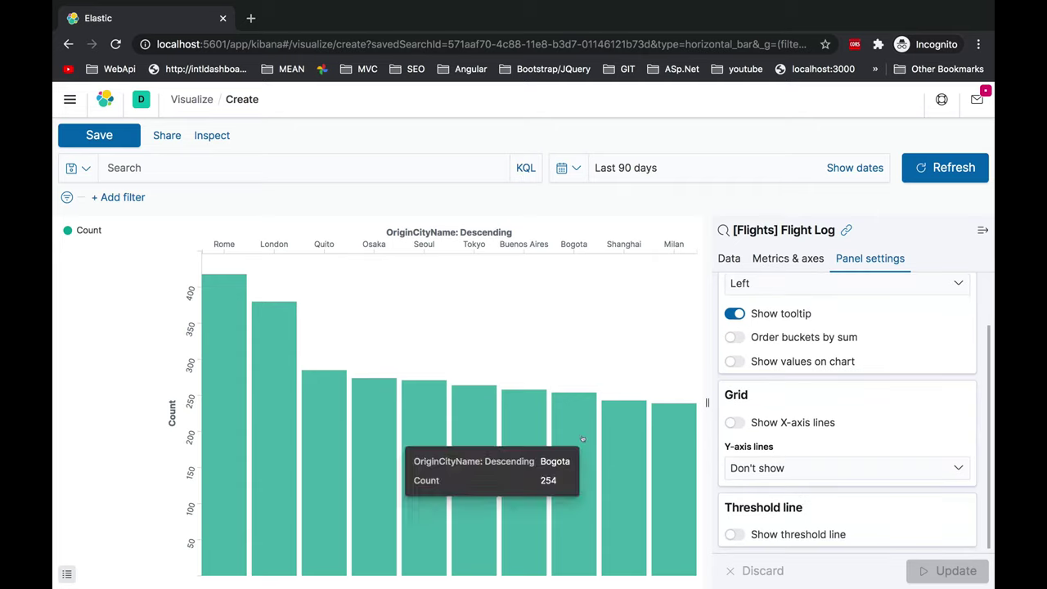